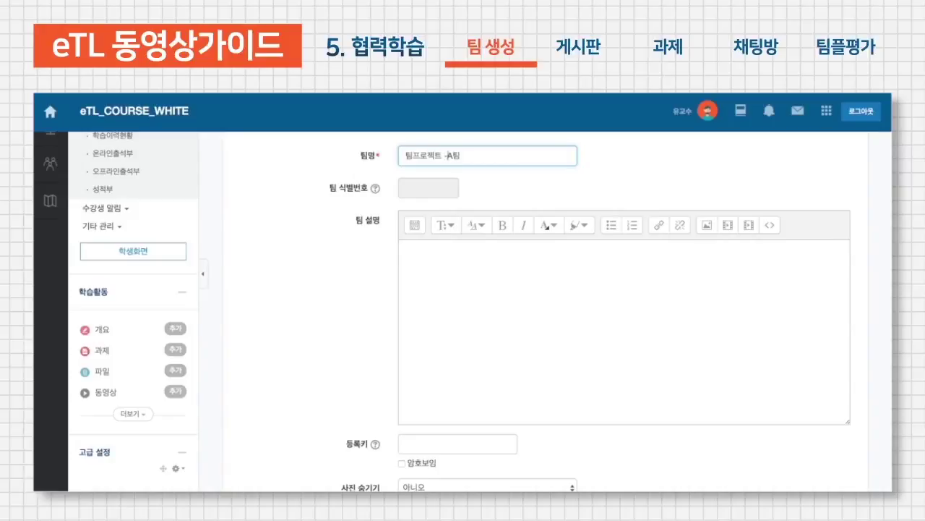
# - Save the manually created team "팀프로젝트 - A팀" with the remaining options left at their defaults
pyautogui.scroll(-3, 518, 354)
pyautogui.scroll(-1, 458, 385)
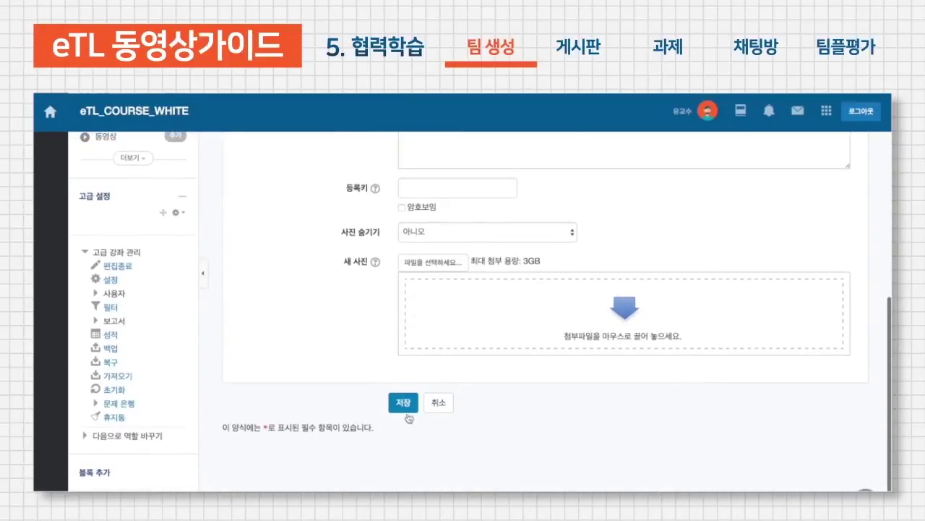
pyautogui.click(405, 399)
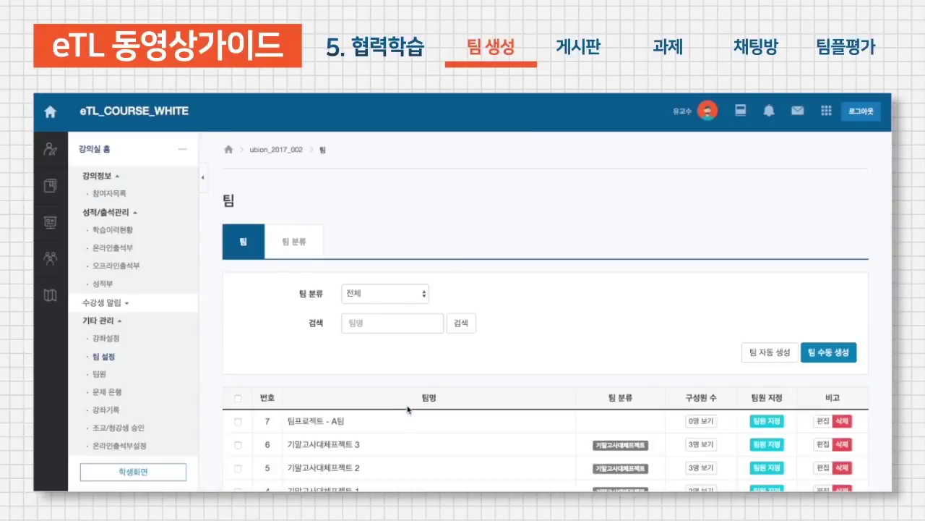
# - Assign the first student among the candidate members to team 팀프로젝트 - A팀 and return to the team list
pyautogui.click(767, 420)
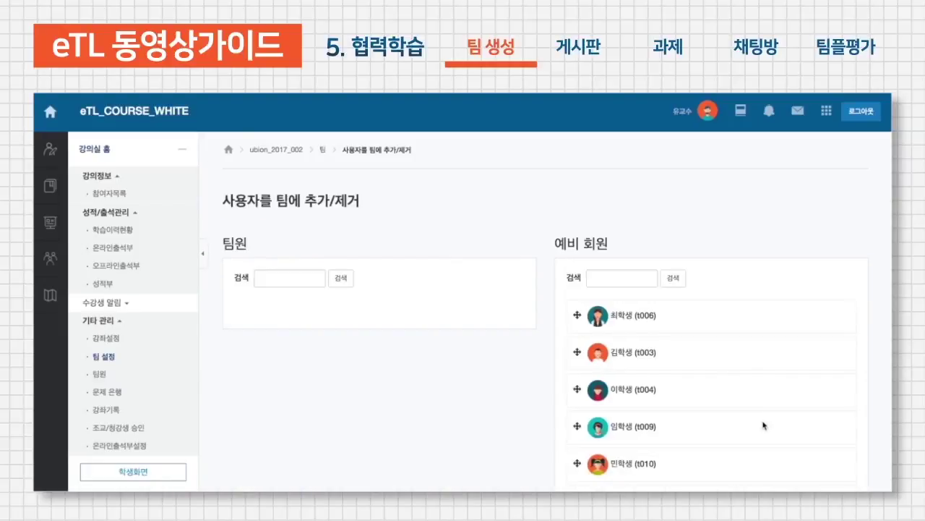
pyautogui.moveTo(577, 315); pyautogui.dragTo(246, 314)
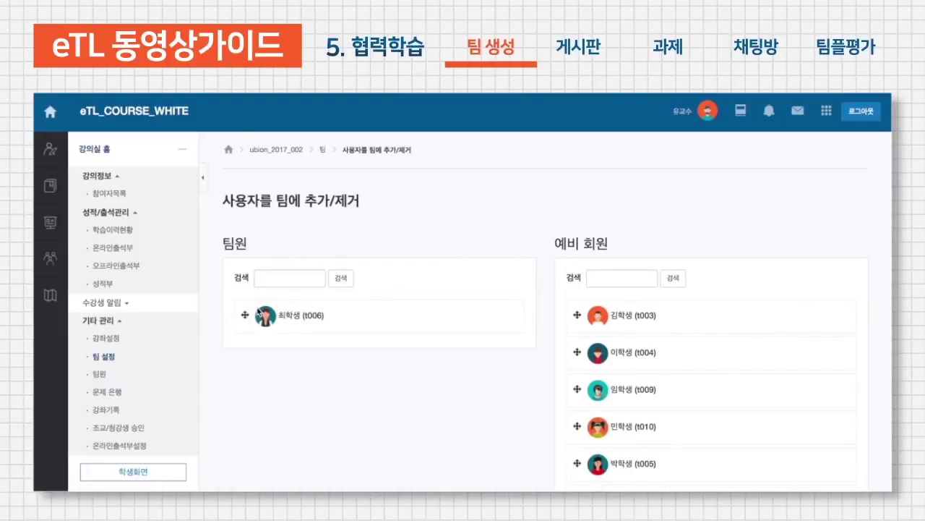
pyautogui.click(323, 151)
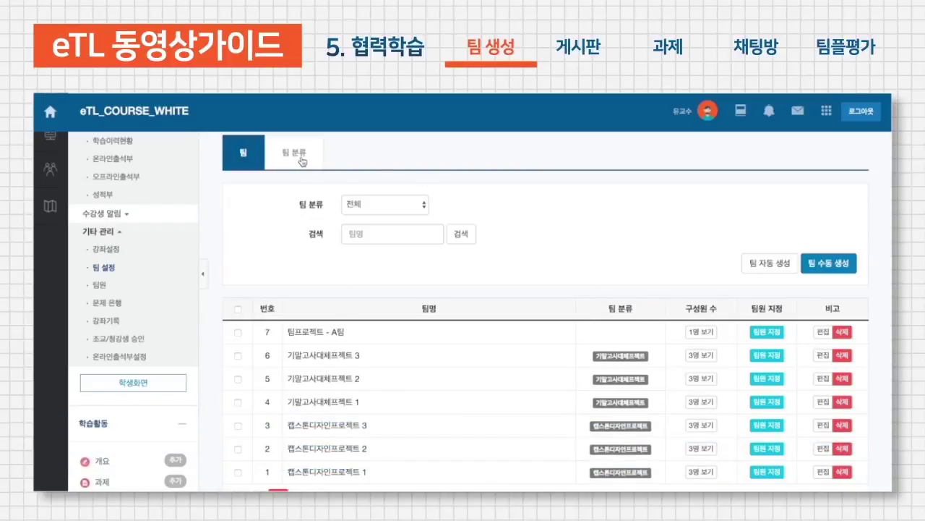
# - Assign team 팀프로젝트 - A팀 to the team category 팀프로젝트 and return to the category list
pyautogui.click(302, 160)
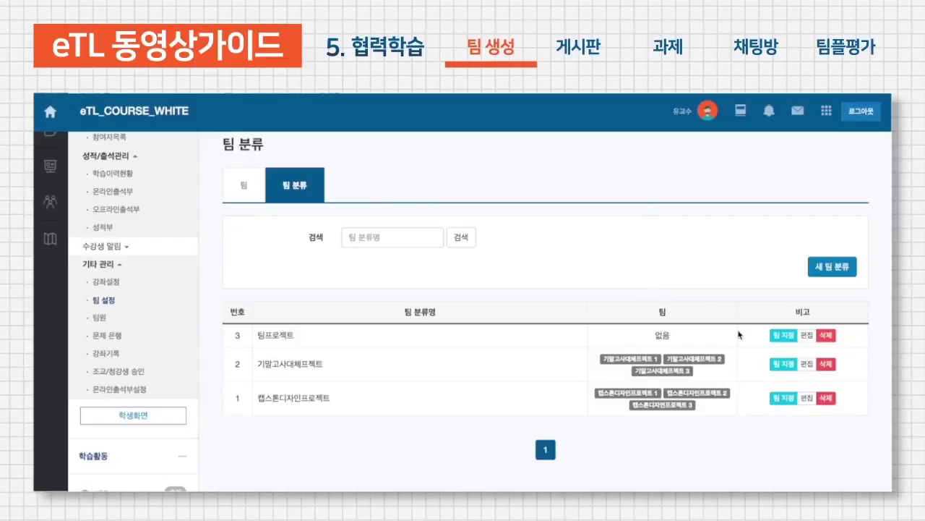
pyautogui.click(777, 337)
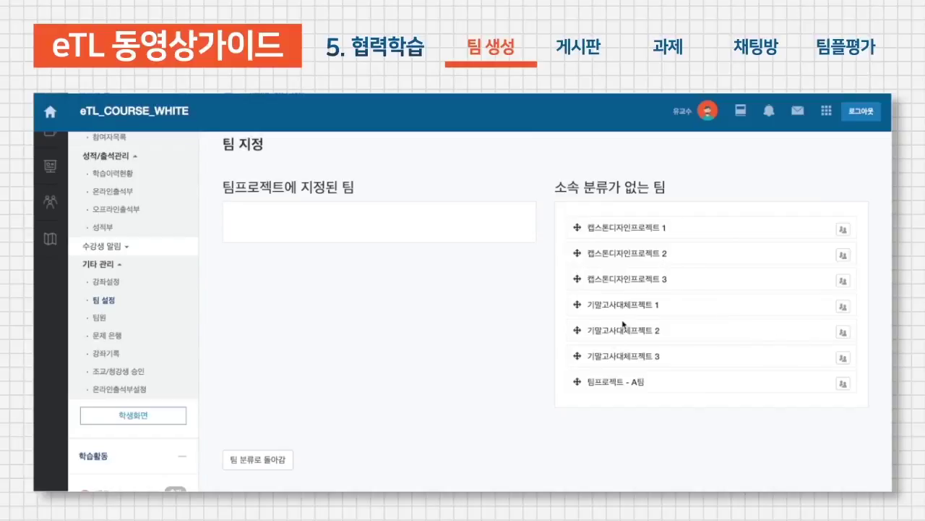
pyautogui.moveTo(577, 381); pyautogui.dragTo(277, 233)
pyautogui.click(277, 447)
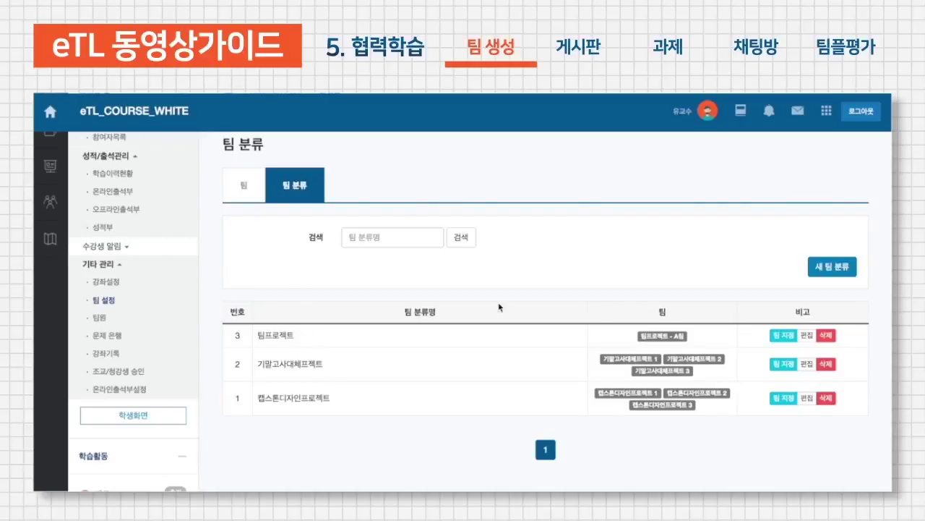
# - View the form for creating a new team category, leaving it without saving
pyautogui.click(838, 267)
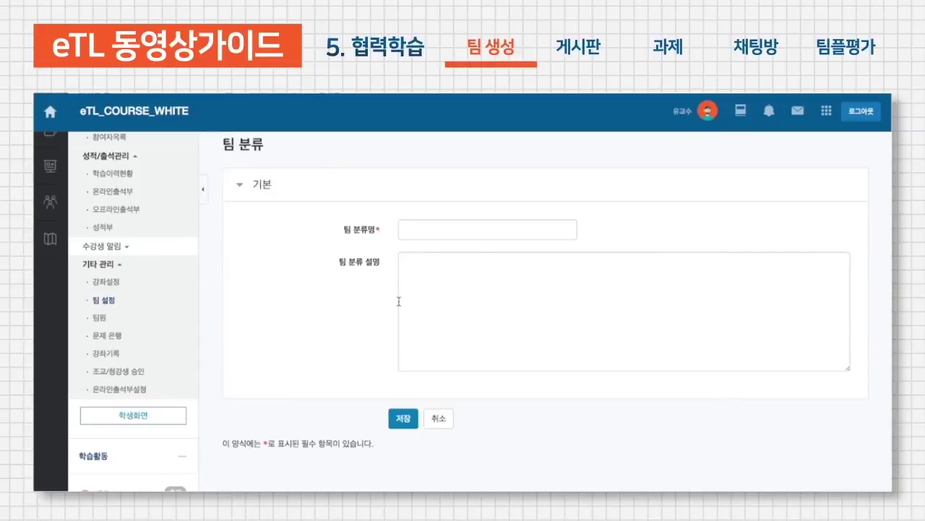
pyautogui.hscroll(-5, 401, 262)
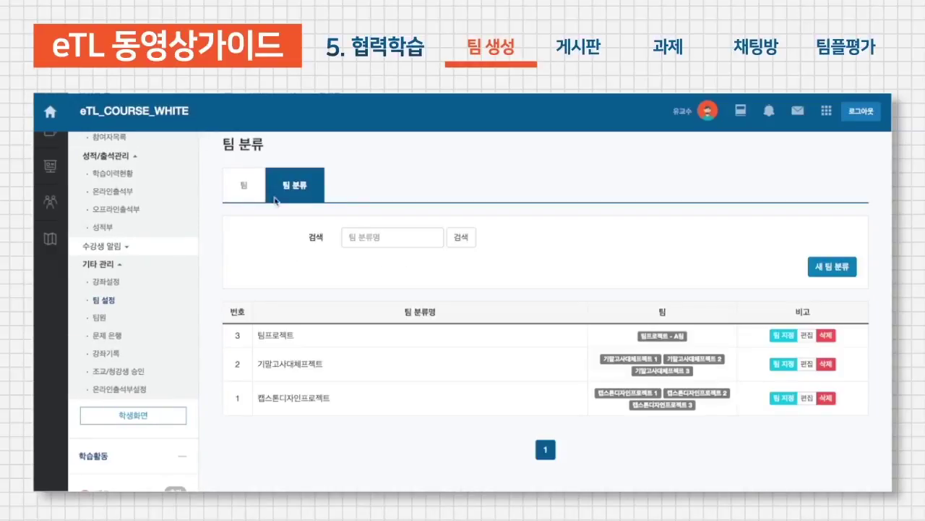
# - Delete the team 팀프로젝트 - A팀 from the team list as a selected item
pyautogui.click(245, 188)
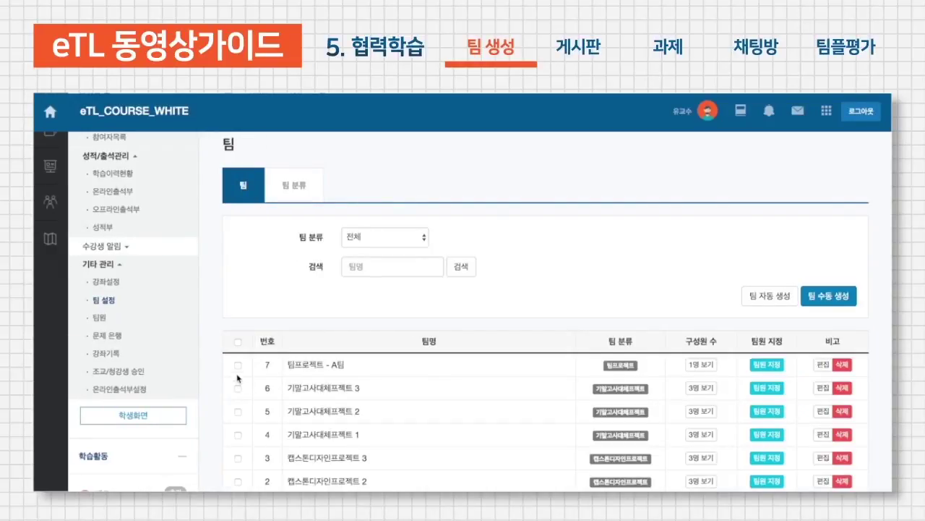
pyautogui.scroll(-3, 238, 371)
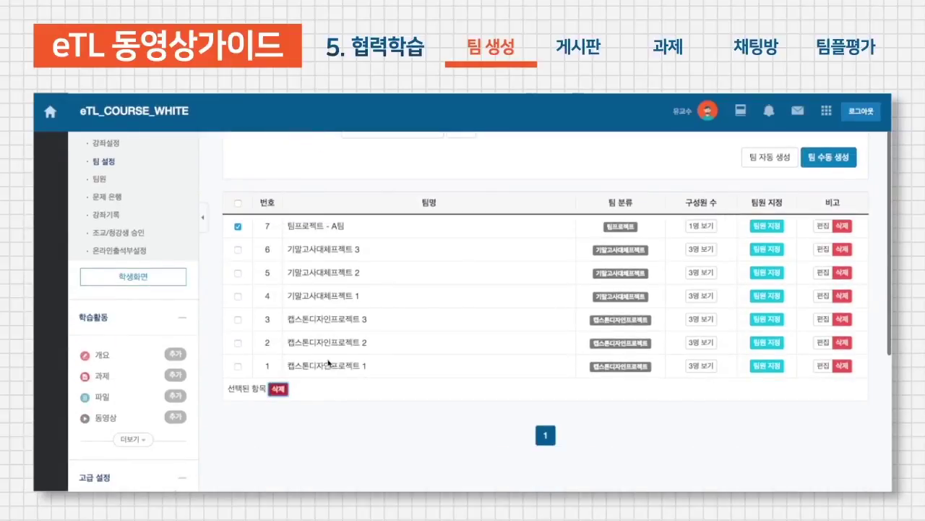
pyautogui.click(278, 389)
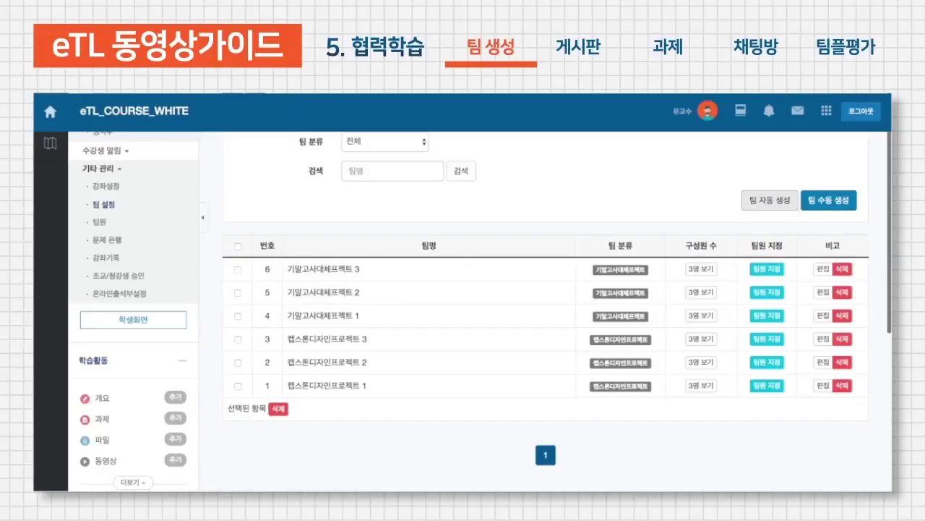
# - Start automatic team creation and set the team naming rule to "중간고사 대체프로젝트 @"
pyautogui.click(761, 207)
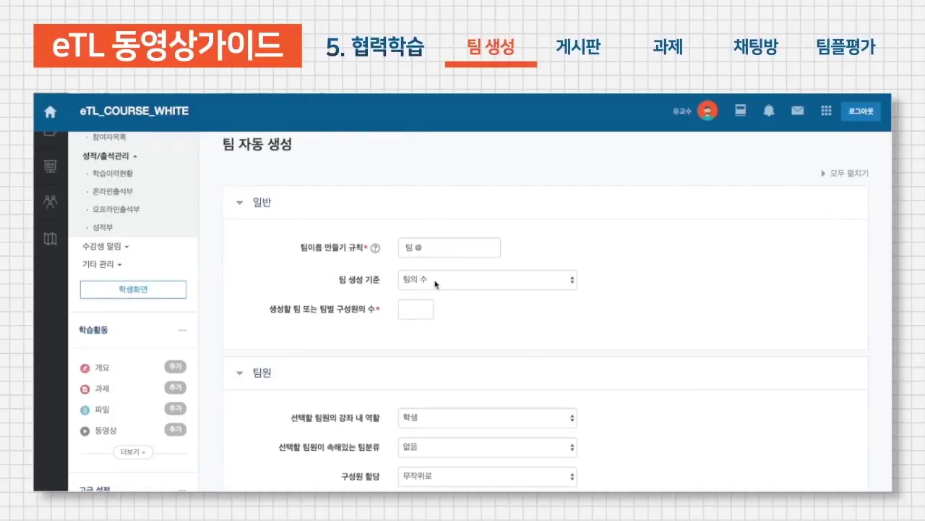
pyautogui.click(404, 249)
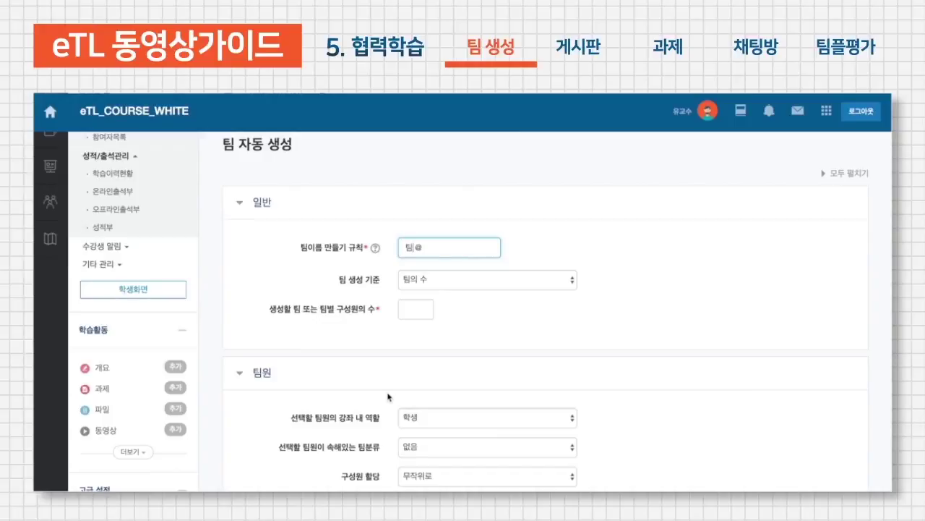
pyautogui.press('BackSpace')
pyautogui.write('조')
pyautogui.write('간고사 대체프')
pyautogui.write('조')
pyautogui.write('젝팀')
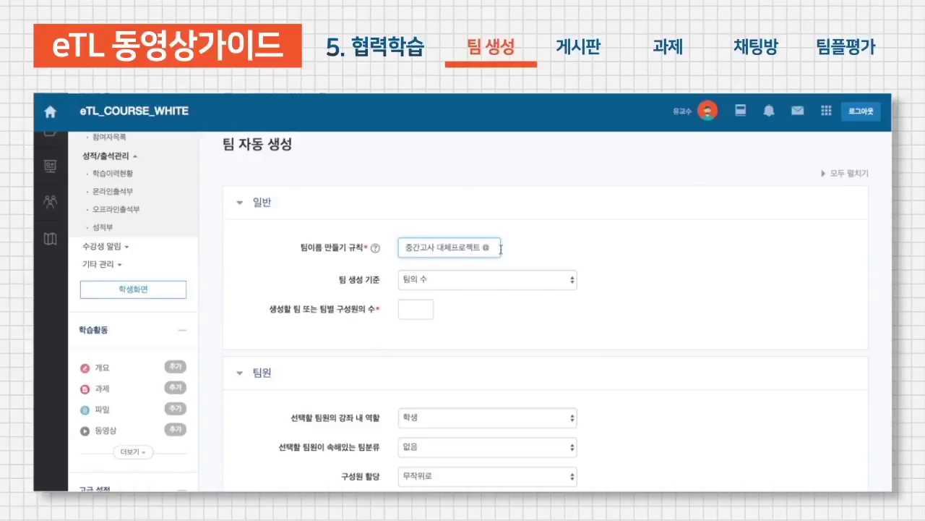
# - Read the help on the team naming rule to compare the @ and # placeholders
pyautogui.click(375, 248)
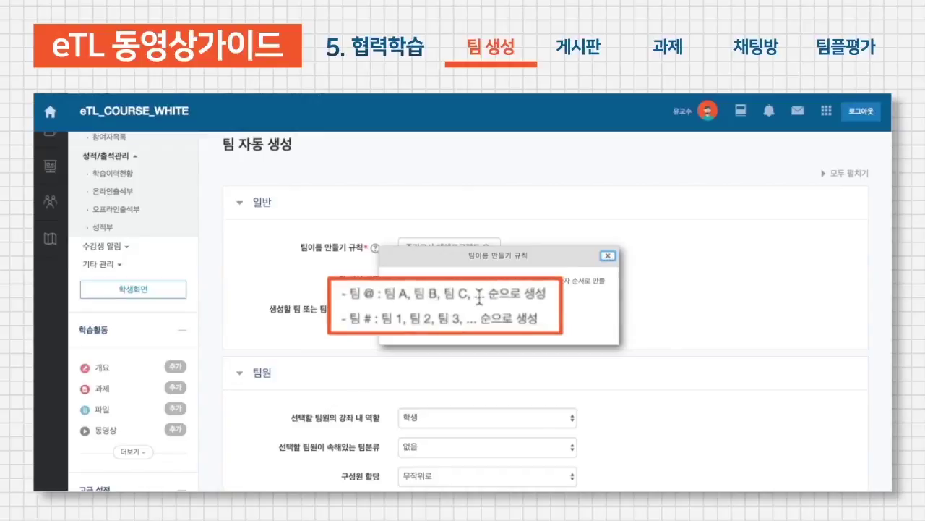
pyautogui.moveTo(370, 295); pyautogui.dragTo(360, 298)
pyautogui.click(367, 301)
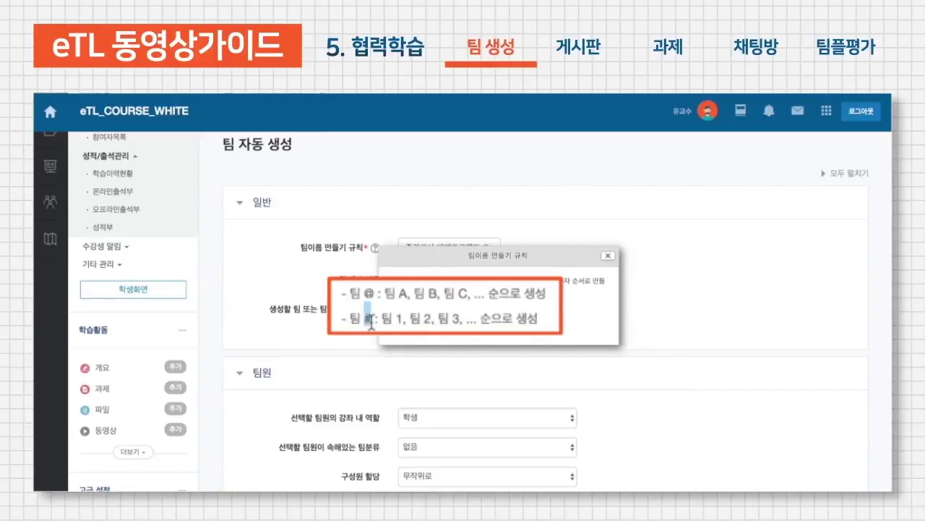
pyautogui.press('Escape')
# - Replace the placeholder in the team naming rule so that it reads "중간고사 대체프로젝트 #"
pyautogui.click(495, 253)
pyautogui.press('BackSpace')
pyautogui.press('BackSpace')
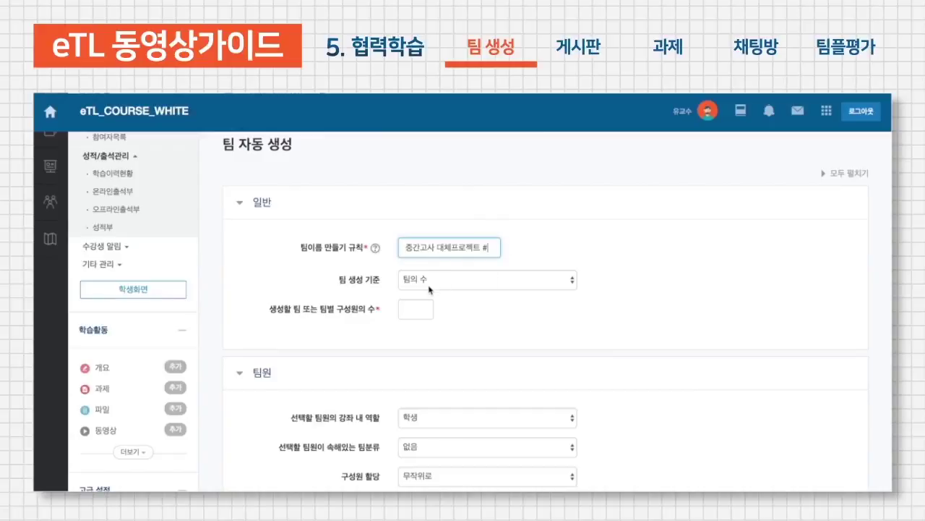
# - Set the team creation criterion to 팀별 팀원 수 with 3 members per team
pyautogui.click(419, 306)
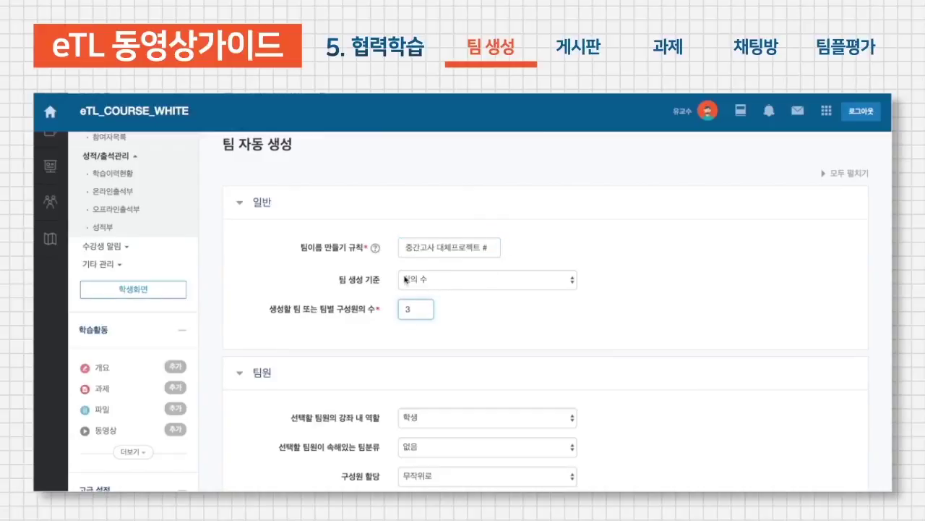
pyautogui.click(435, 279)
pyautogui.click(422, 292)
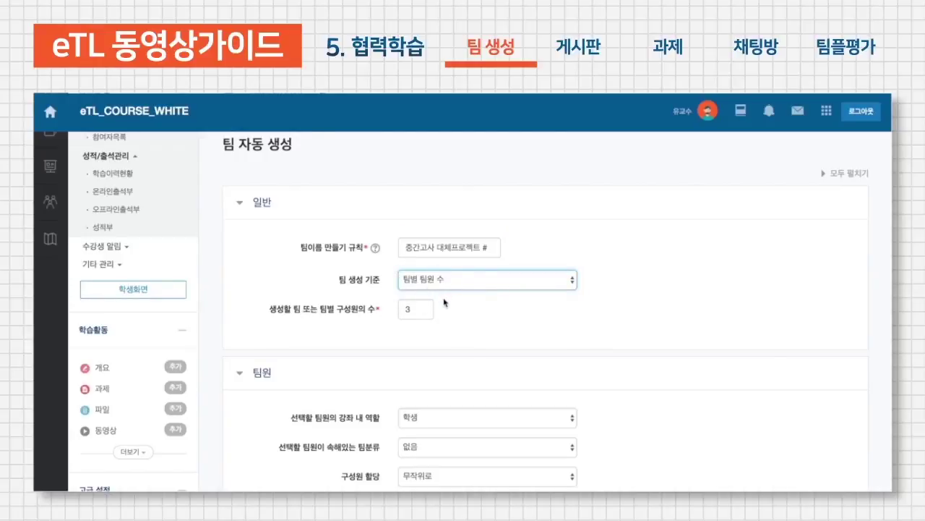
pyautogui.click(425, 312)
pyautogui.moveTo(429, 312); pyautogui.dragTo(395, 312)
# - Try the 모두 role for team members, restore 학생, and check the member category options while keeping 없음
pyautogui.scroll(-2, 448, 304)
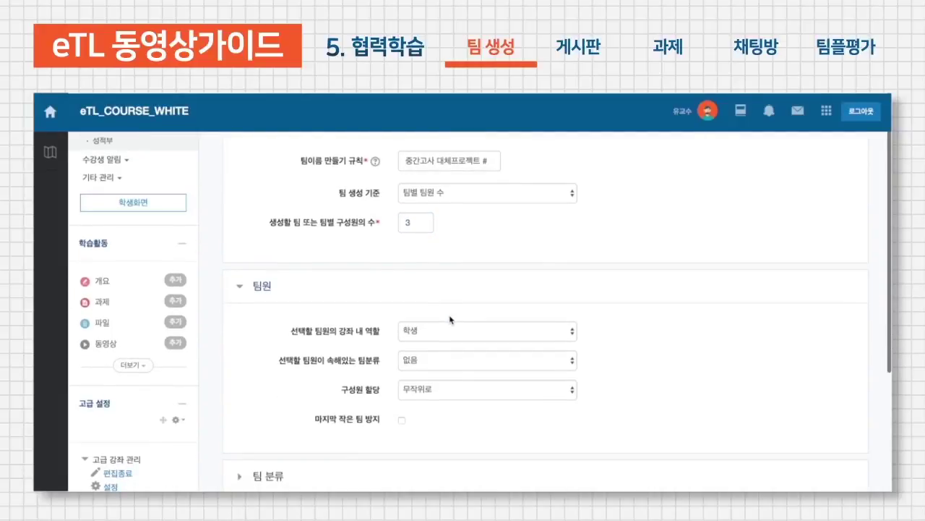
pyautogui.scroll(-2, 441, 246)
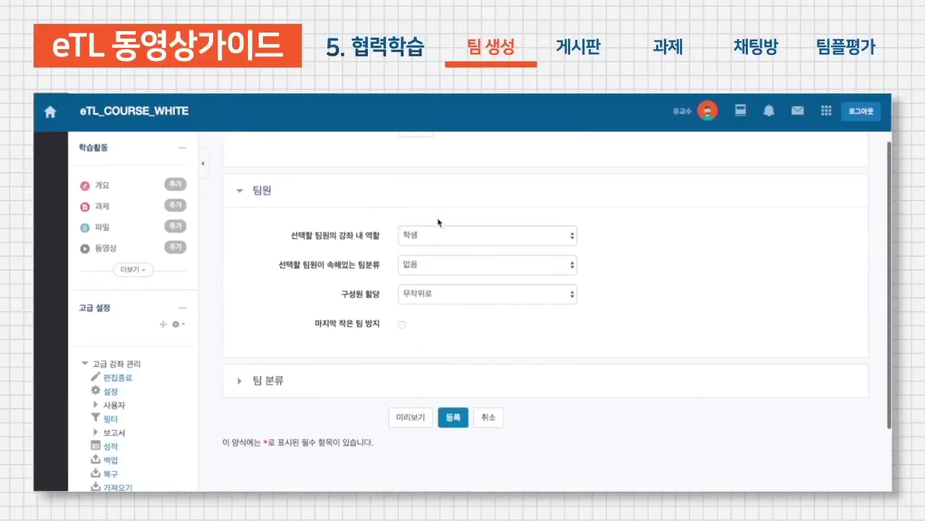
pyautogui.click(406, 240)
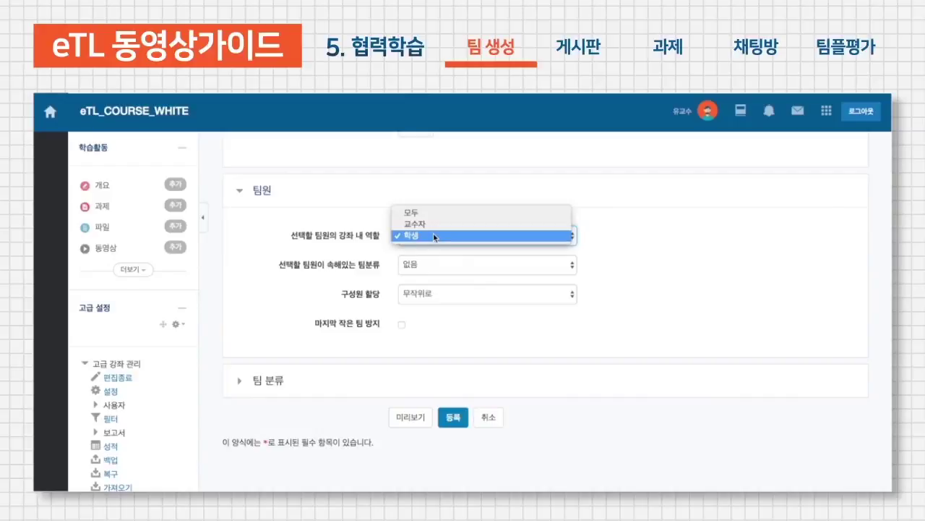
pyautogui.click(439, 212)
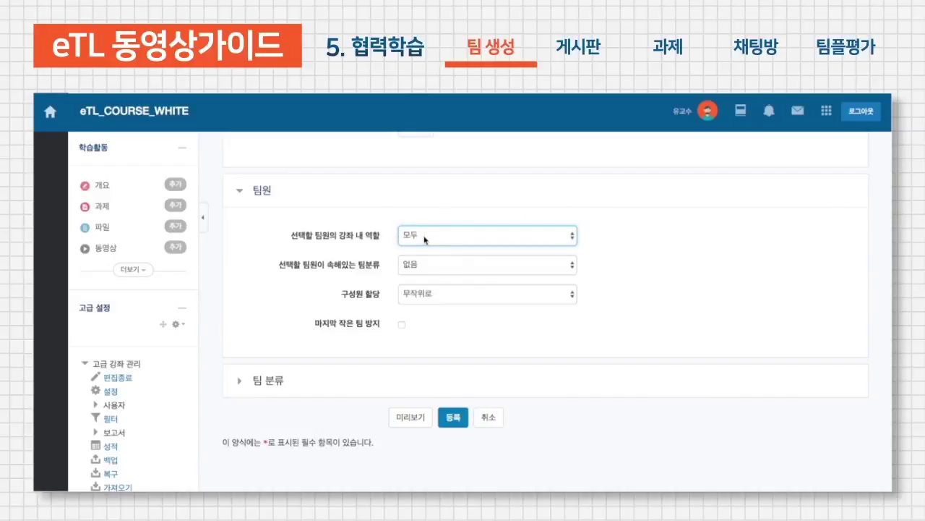
pyautogui.click(425, 239)
pyautogui.click(424, 258)
pyautogui.click(667, 254)
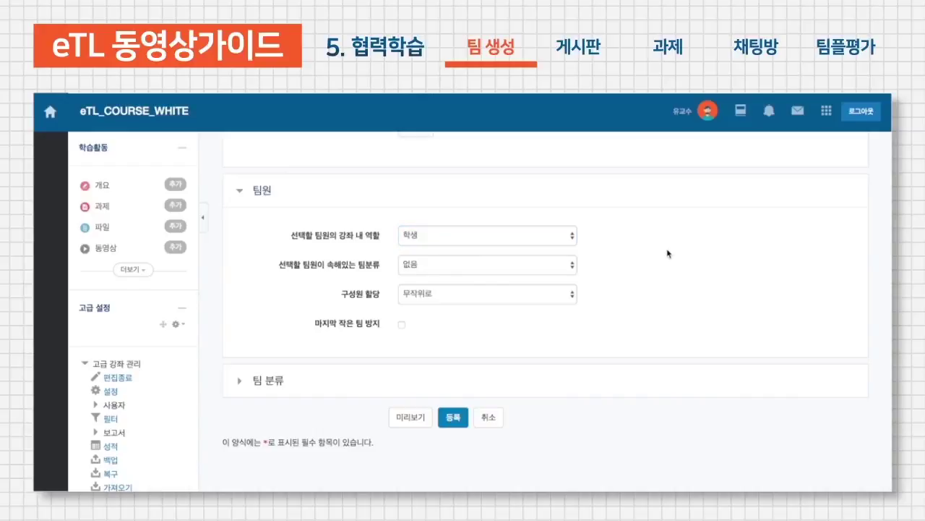
pyautogui.click(422, 265)
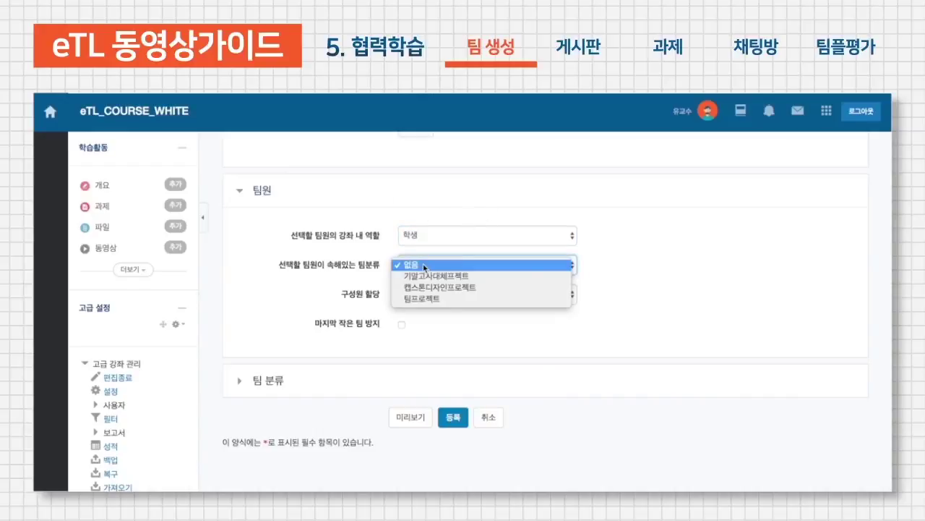
pyautogui.click(617, 275)
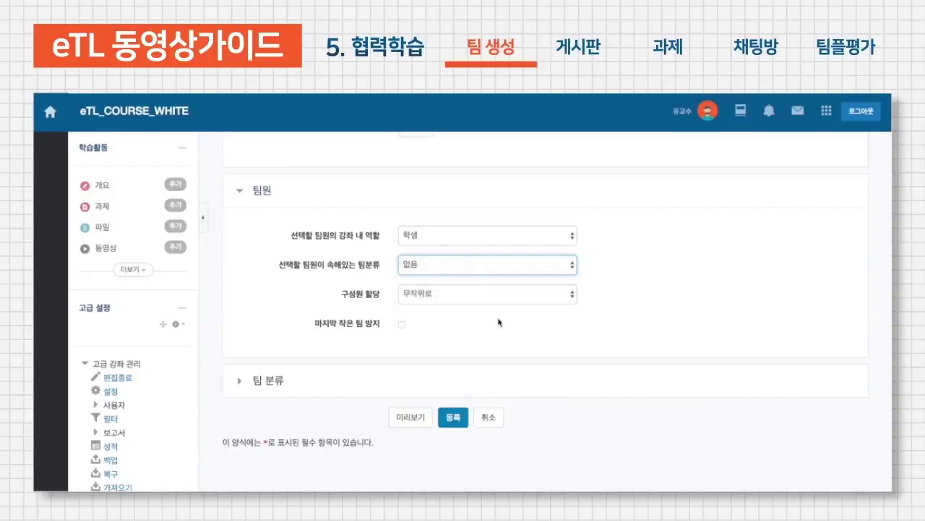
# - Put the automatically created teams in a new team category named "중간고사 팀프로젝트"
pyautogui.click(404, 382)
pyautogui.scroll(-3, 403, 383)
pyautogui.click(457, 283)
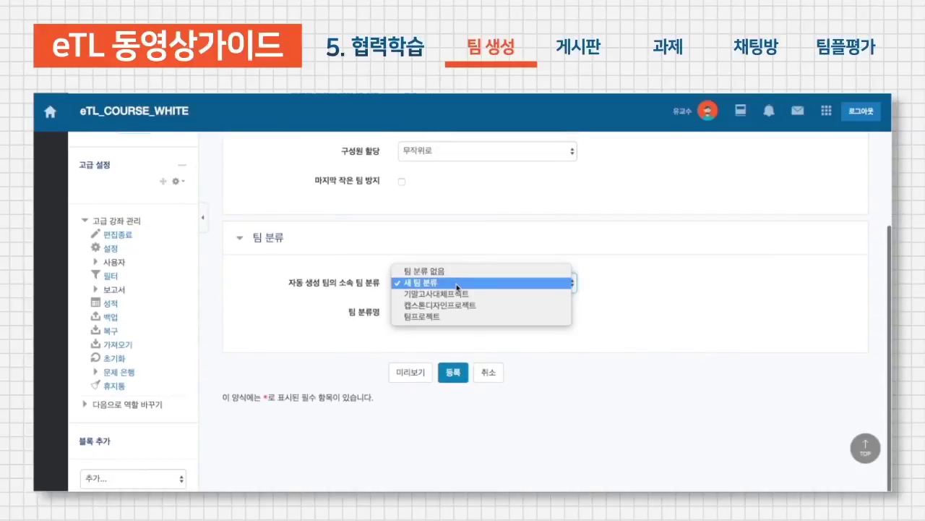
pyautogui.click(600, 291)
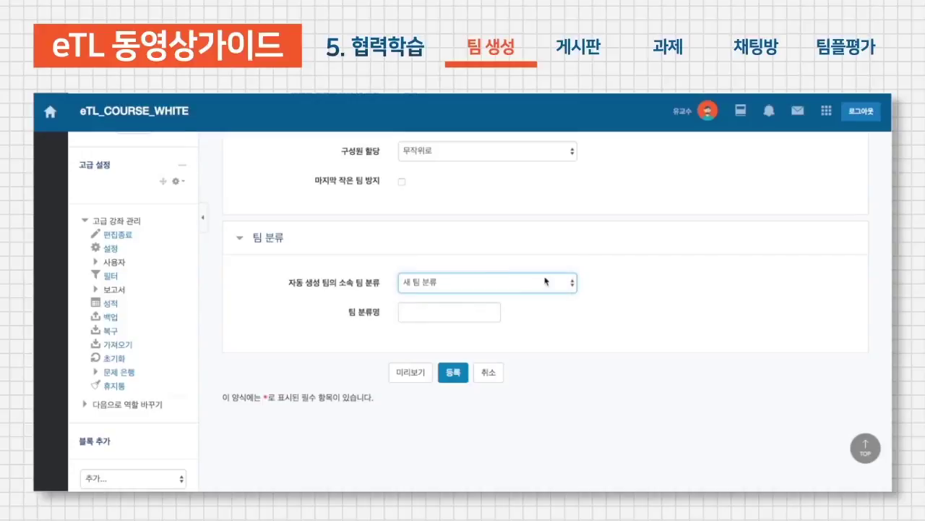
pyautogui.click(504, 283)
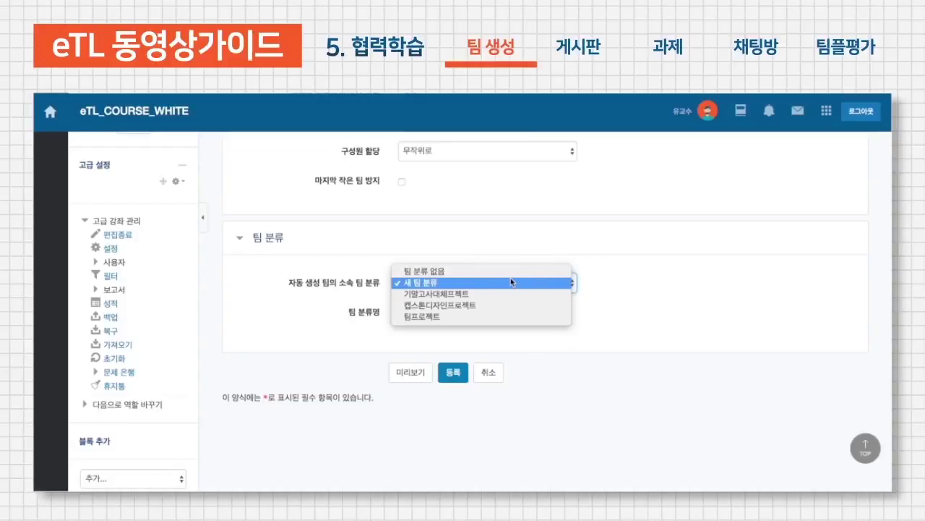
pyautogui.click(603, 287)
pyautogui.click(465, 311)
pyautogui.write('ㄹ간고사')
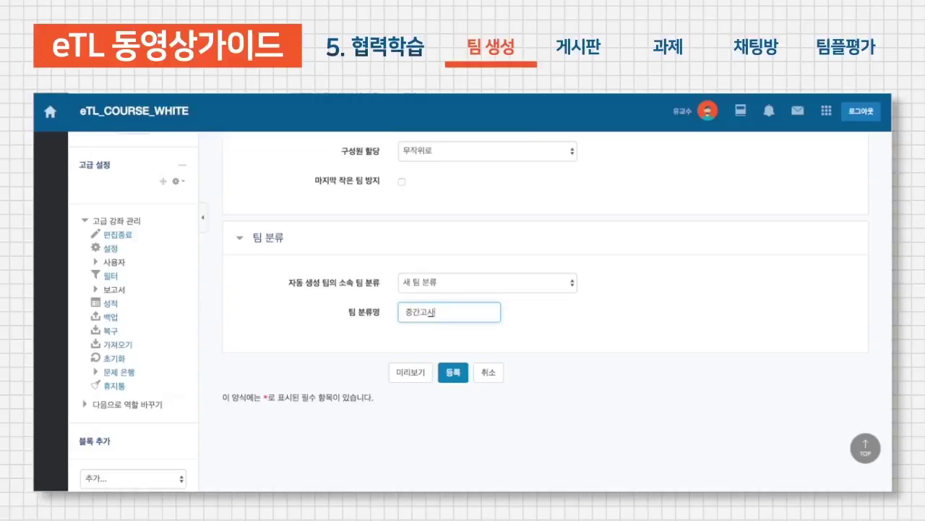
pyautogui.write(' 팀프로제ㄱ트')
# - Review the automatic team creation settings and register the teams
pyautogui.scroll(5, 498, 256)
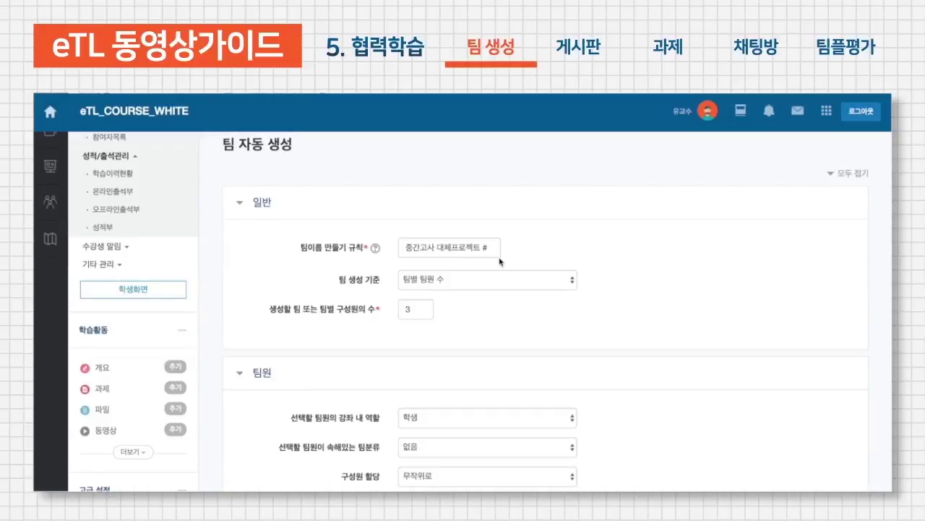
pyautogui.scroll(-5, 499, 262)
pyautogui.scroll(5, 482, 240)
pyautogui.scroll(-5, 480, 249)
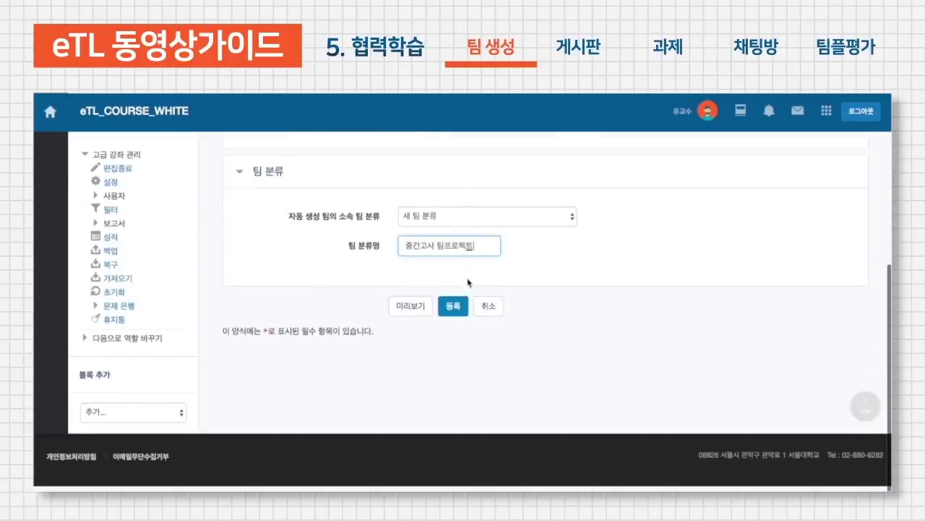
pyautogui.scroll(1, 467, 234)
pyautogui.click(453, 356)
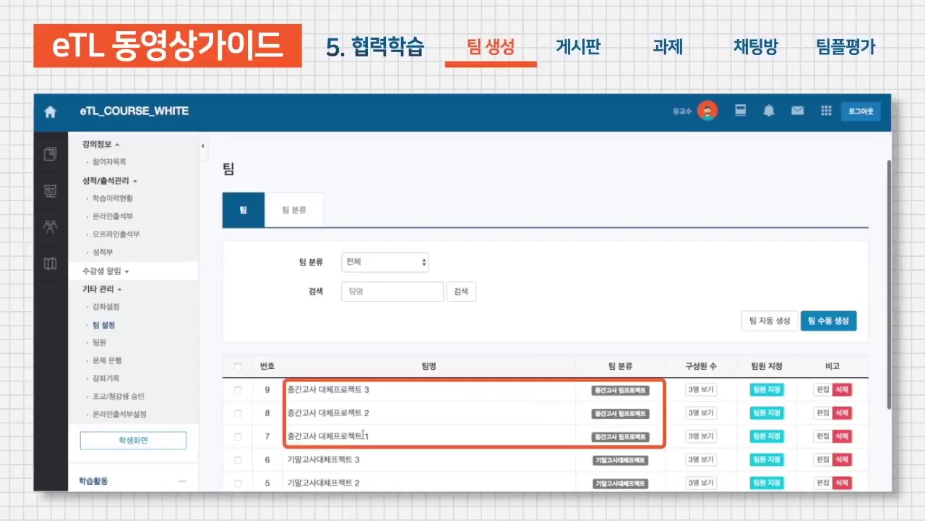
# - View the member lists of the teams 중간고사 대체프로젝트 3 and 중간고사 대체프로젝트 2
pyautogui.click(701, 389)
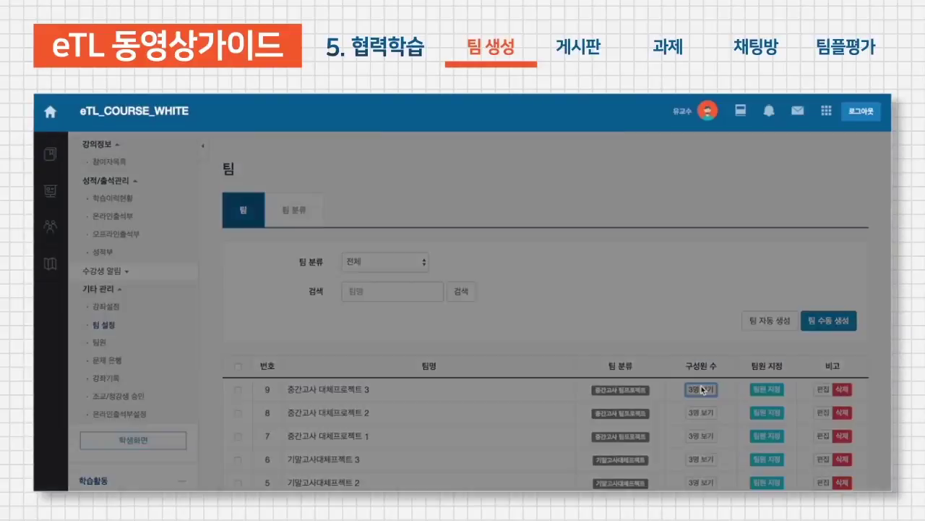
pyautogui.click(621, 164)
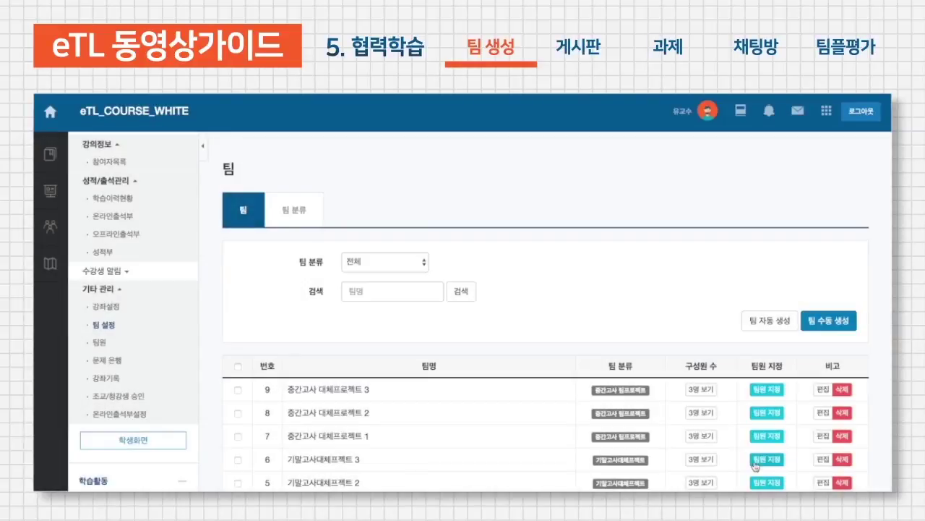
pyautogui.click(701, 413)
pyautogui.click(621, 161)
pyautogui.scroll(1, 404, 290)
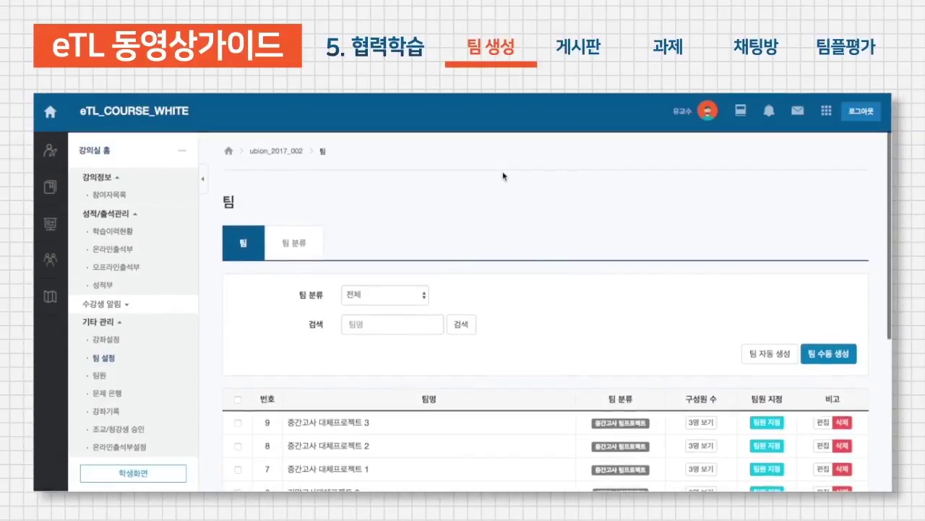
# - Open the 팀원 page and review the members listed under each team category
pyautogui.click(107, 376)
pyautogui.click(106, 373)
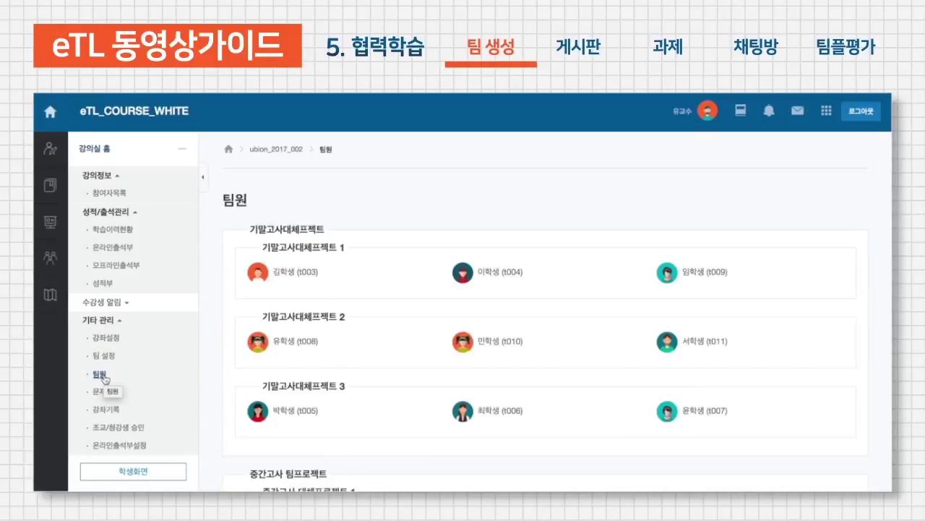
pyautogui.scroll(-1, 318, 308)
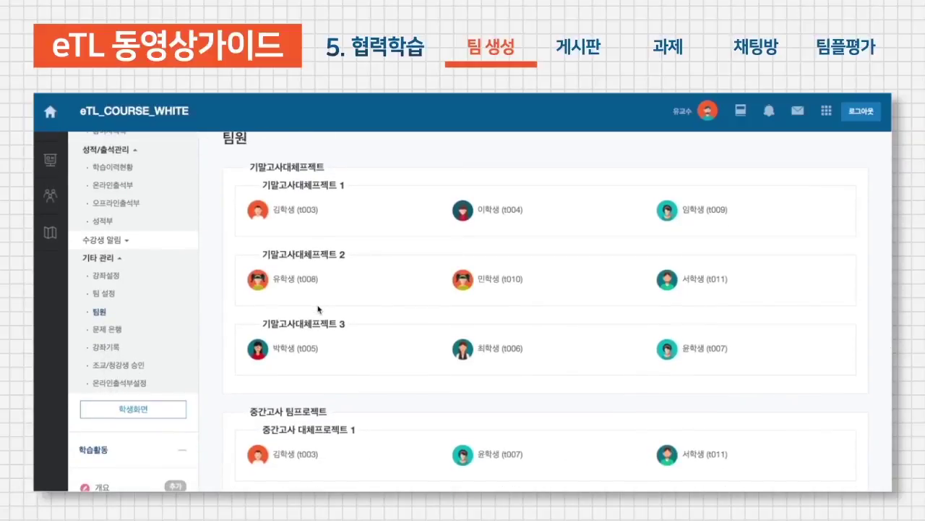
pyautogui.scroll(1, 318, 309)
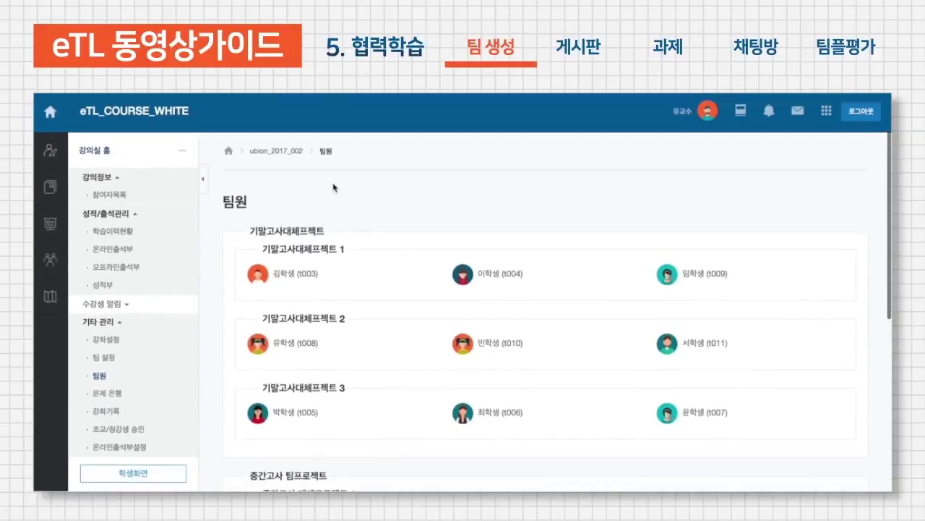
# - Return to the course ubion_2017_002 and start adding a 게시판 activity to week 3 (6월19일 - 6월25일)
pyautogui.click(277, 150)
pyautogui.scroll(-15, 557, 448)
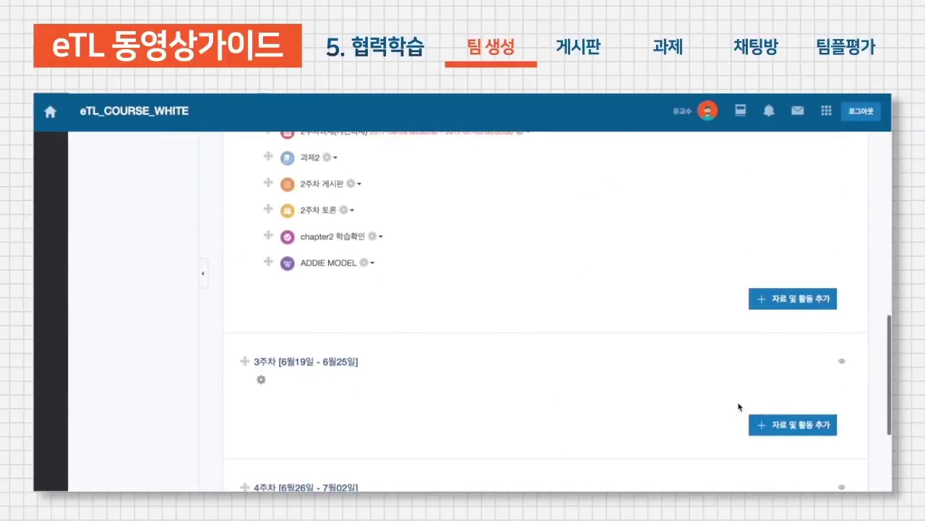
pyautogui.scroll(-1, 740, 405)
pyautogui.click(793, 344)
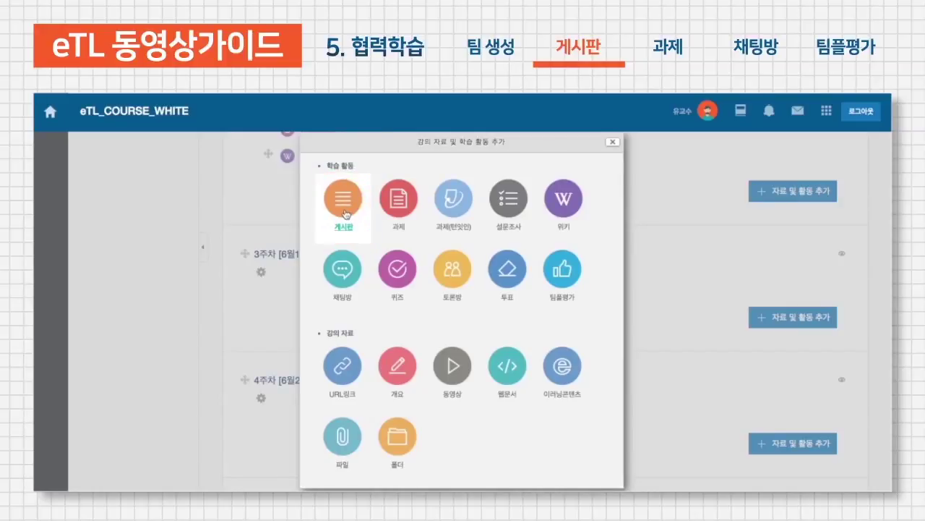
pyautogui.click(344, 211)
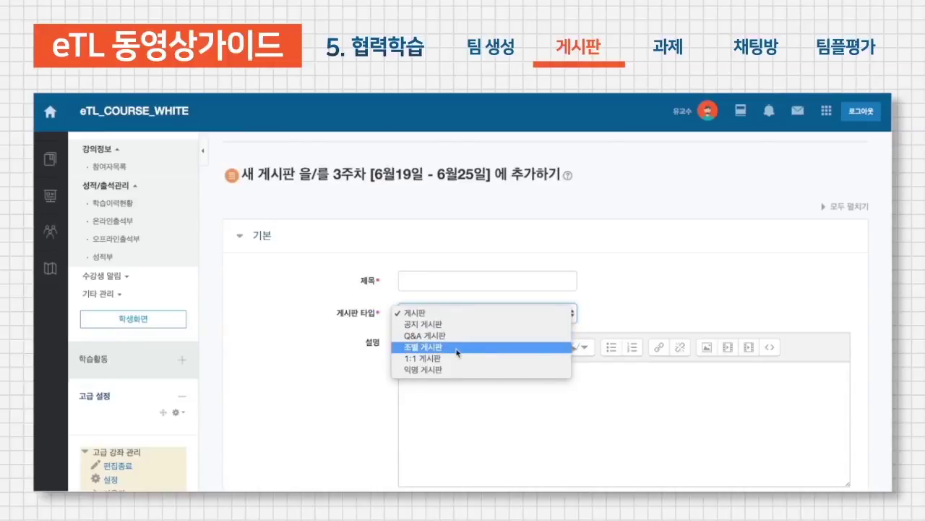
# - Set the new board's type to 조별 게시판 and title it "중간고사팀프로젝트 게시판"
pyautogui.click(457, 347)
pyautogui.click(481, 281)
pyautogui.write('르')
pyautogui.write('간고사팀프로젝트팀')
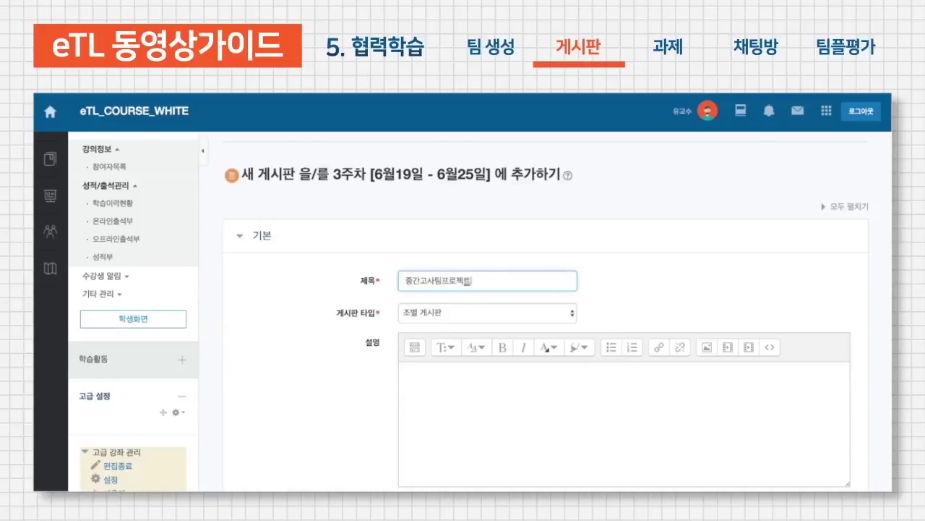
pyautogui.write('판')
pyautogui.click(337, 377)
# - In the board's 기타 설정, set the team category to 중간고사 팀프로젝트 and save the board
pyautogui.scroll(-5, 337, 377)
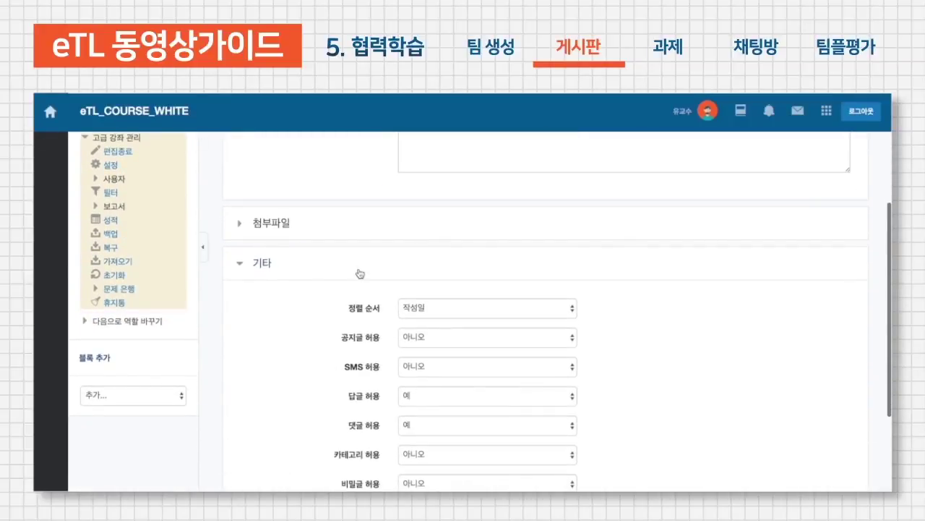
pyautogui.scroll(-5, 362, 278)
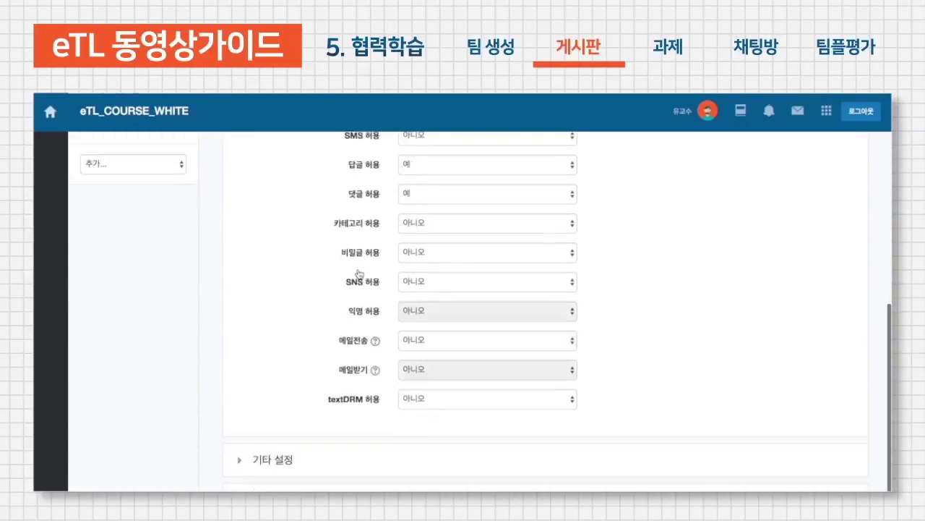
pyautogui.scroll(10, 402, 302)
pyautogui.scroll(-10, 402, 302)
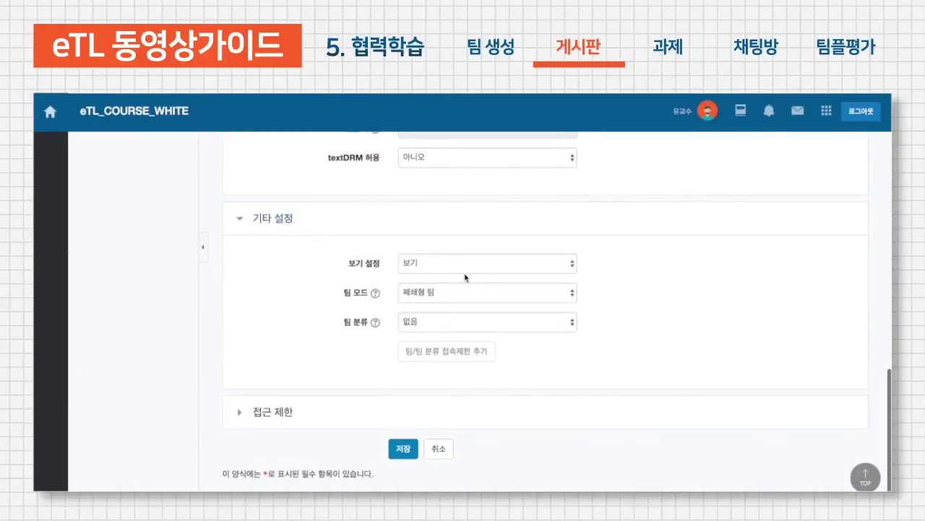
pyautogui.click(412, 324)
pyautogui.click(354, 323)
pyautogui.scroll(15, 434, 321)
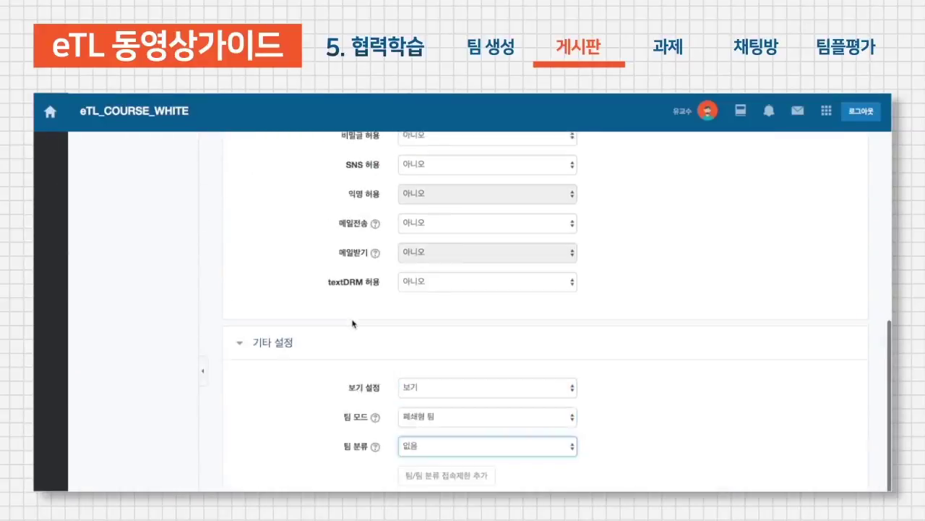
pyautogui.scroll(-15, 444, 376)
pyautogui.click(462, 312)
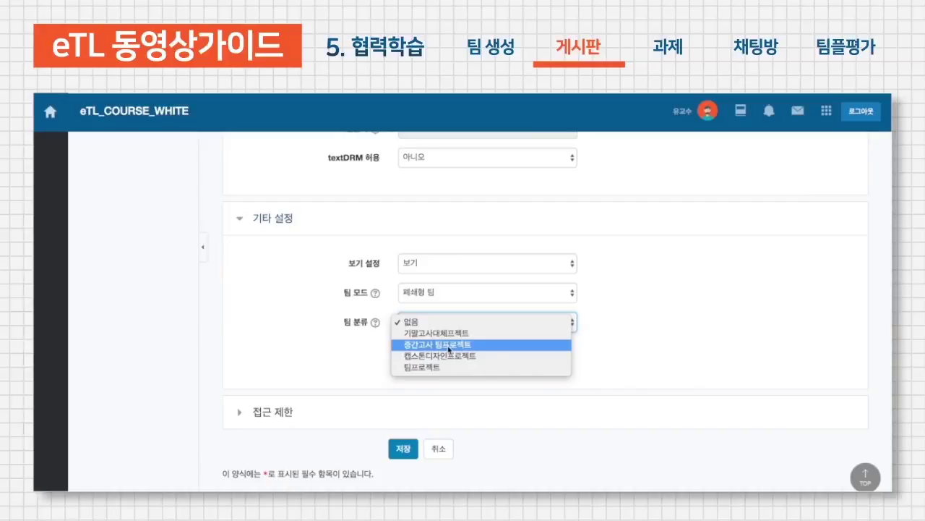
pyautogui.click(449, 345)
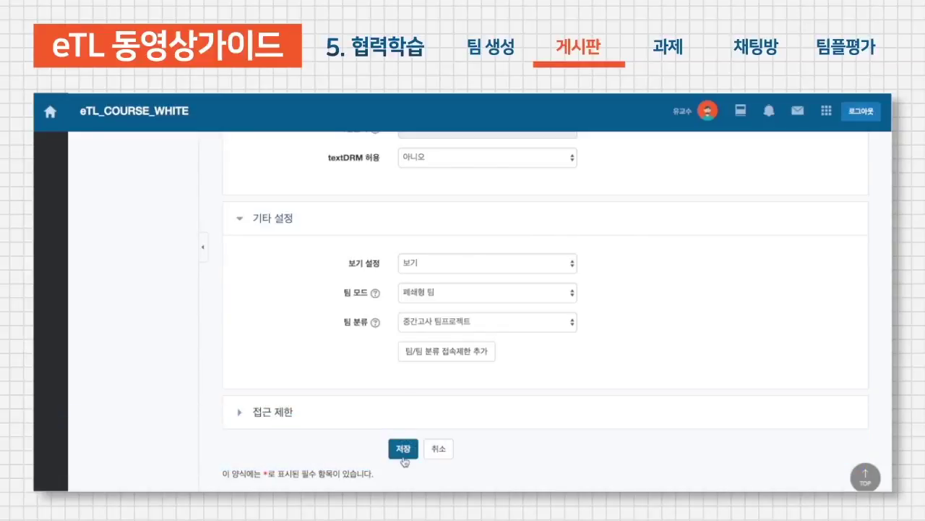
pyautogui.click(403, 449)
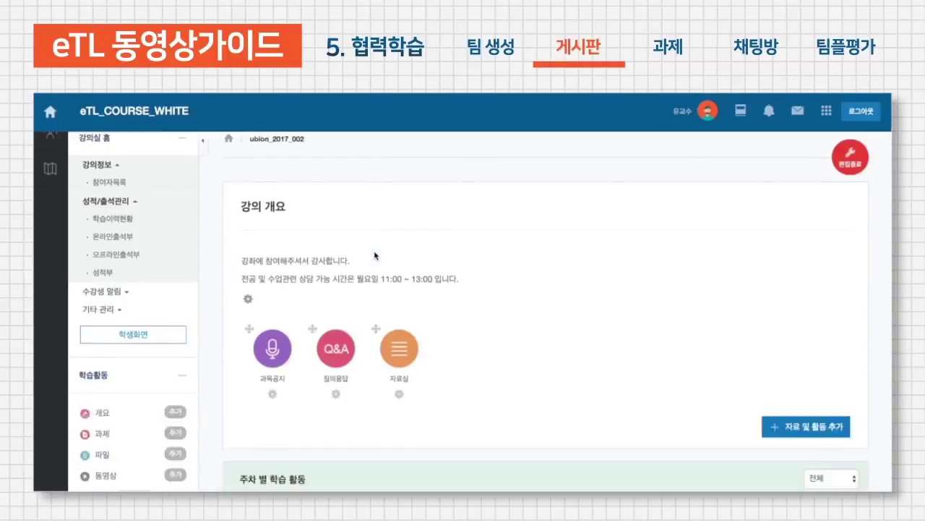
# - Open the 중간고사팀프로젝트 게시판 in week 3 and show the posts of 중간고사 대체프로젝트 1
pyautogui.scroll(-10, 374, 256)
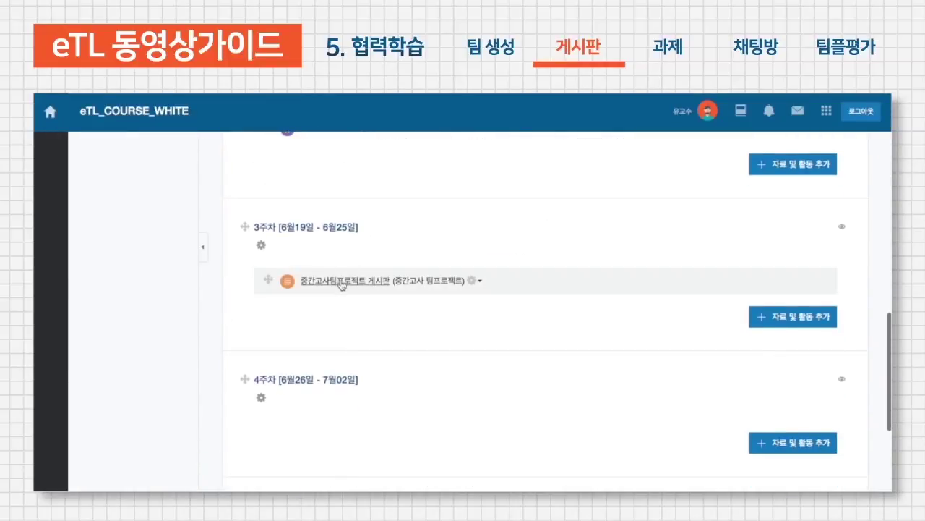
pyautogui.click(342, 285)
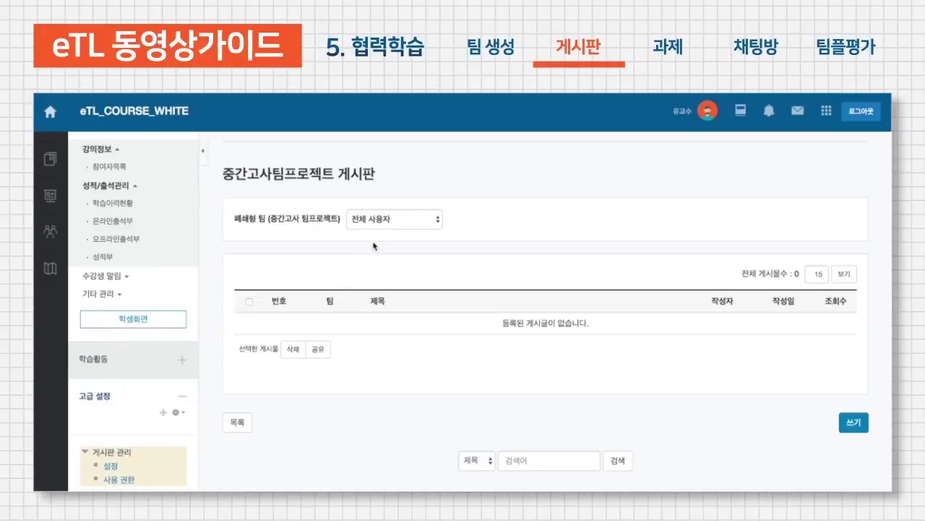
pyautogui.click(387, 224)
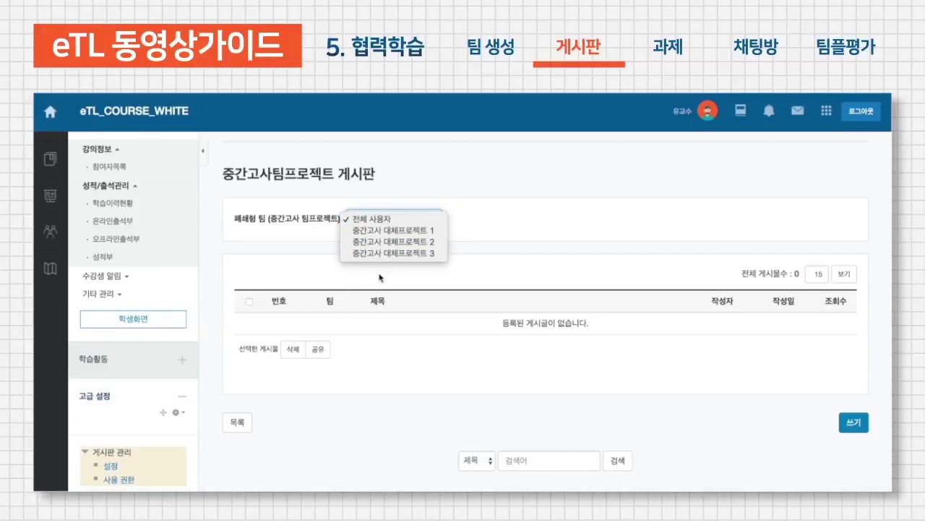
pyautogui.click(432, 231)
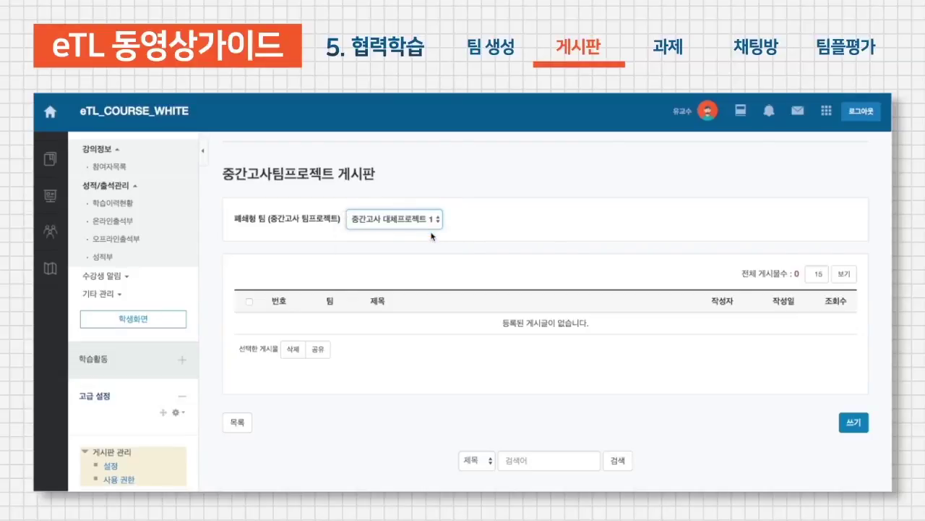
# - Show the board posts of 중간고사 대체프로젝트 2, and return the team filter to 전체 사용자
pyautogui.click(430, 224)
pyautogui.click(415, 232)
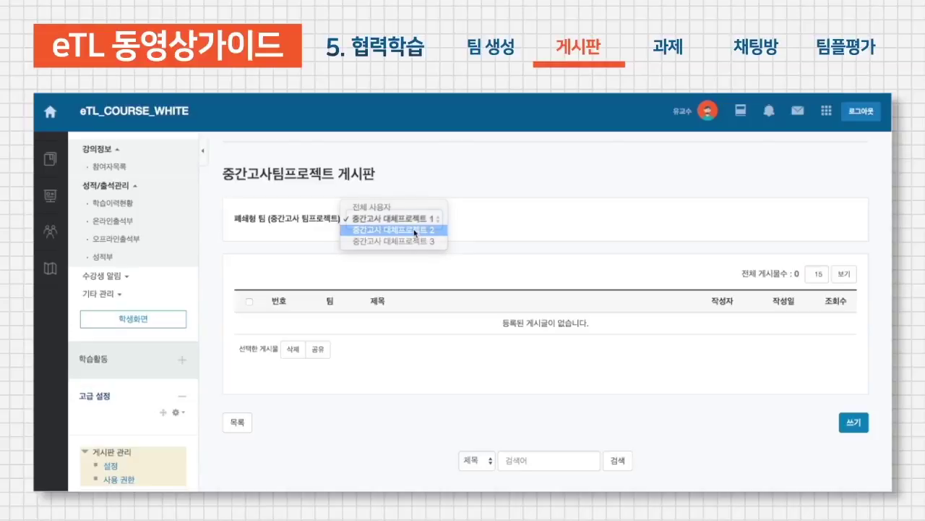
pyautogui.click(402, 223)
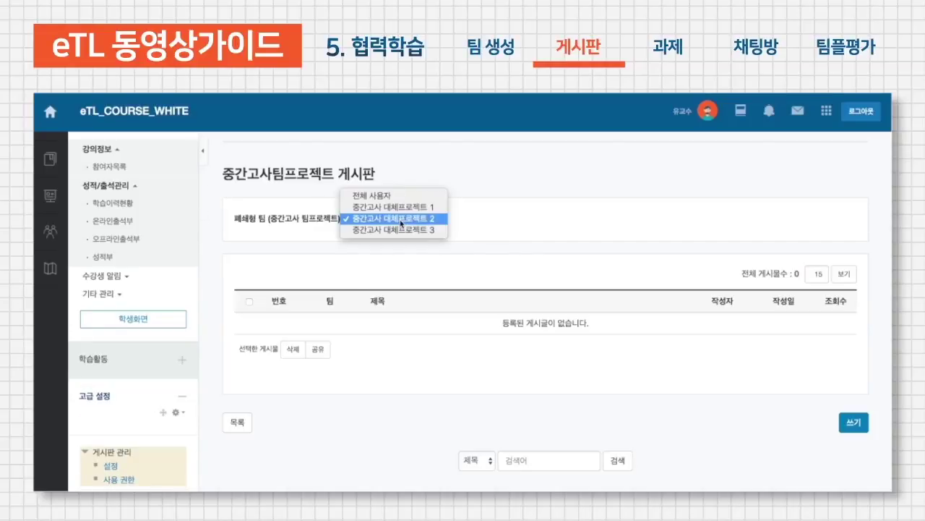
pyautogui.click(413, 196)
pyautogui.click(387, 222)
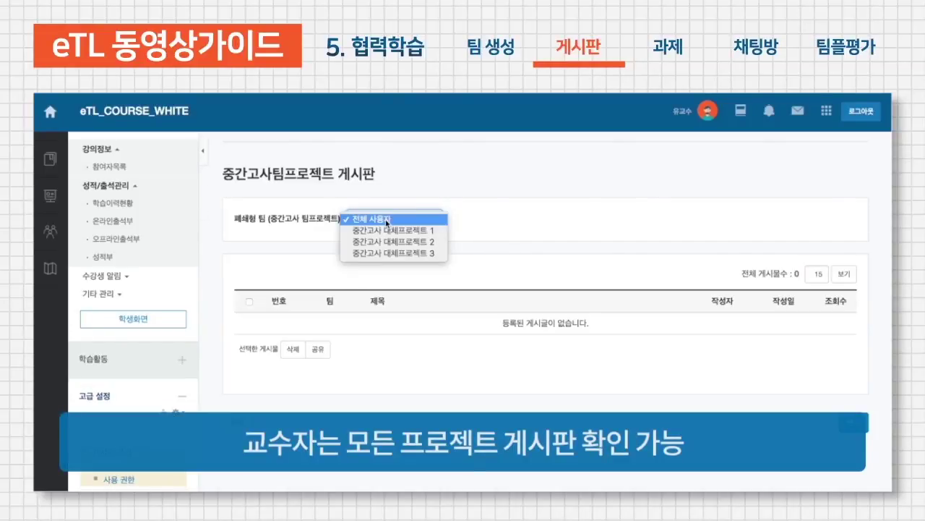
pyautogui.click(387, 221)
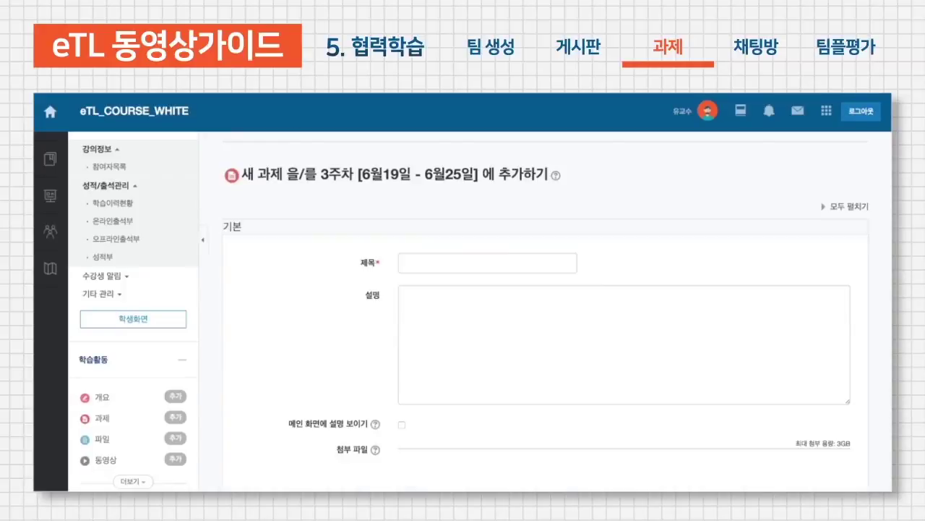
# - Title the new week 3 assignment "중간고사 대체 팀과제"
pyautogui.click(454, 282)
pyautogui.write('지')
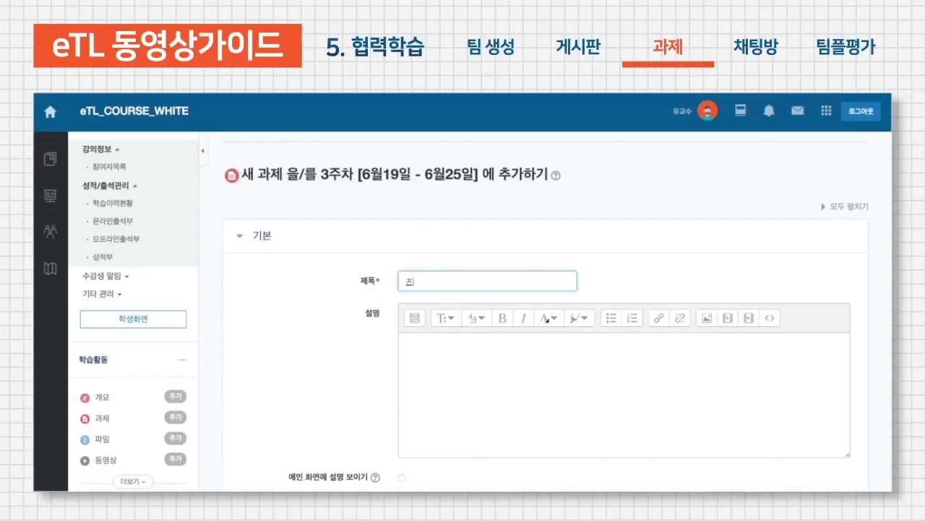
pyautogui.write('간고사 대체 팀과제')
# - Set 팀 과제 제출 여부 to 예 in the assignment's team submission settings
pyautogui.scroll(-4, 542, 311)
pyautogui.scroll(-15, 332, 195)
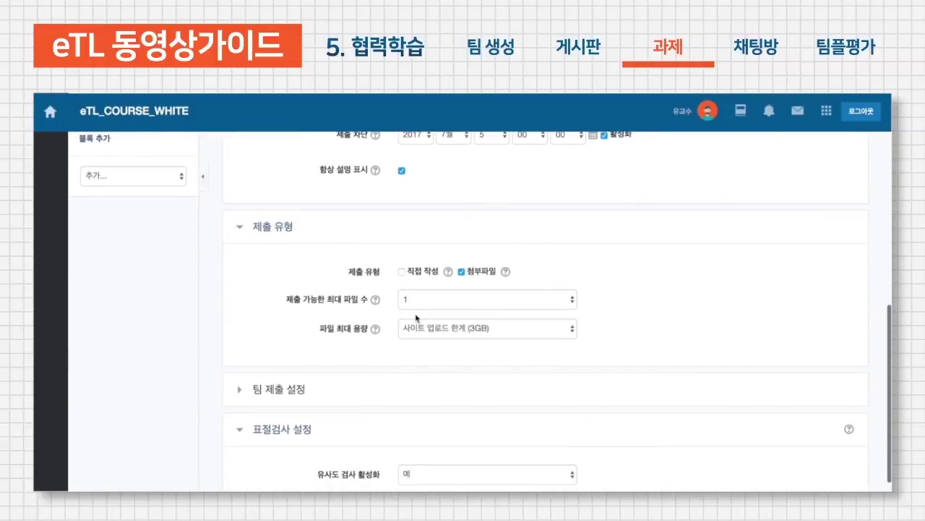
pyautogui.click(332, 194)
pyautogui.click(443, 231)
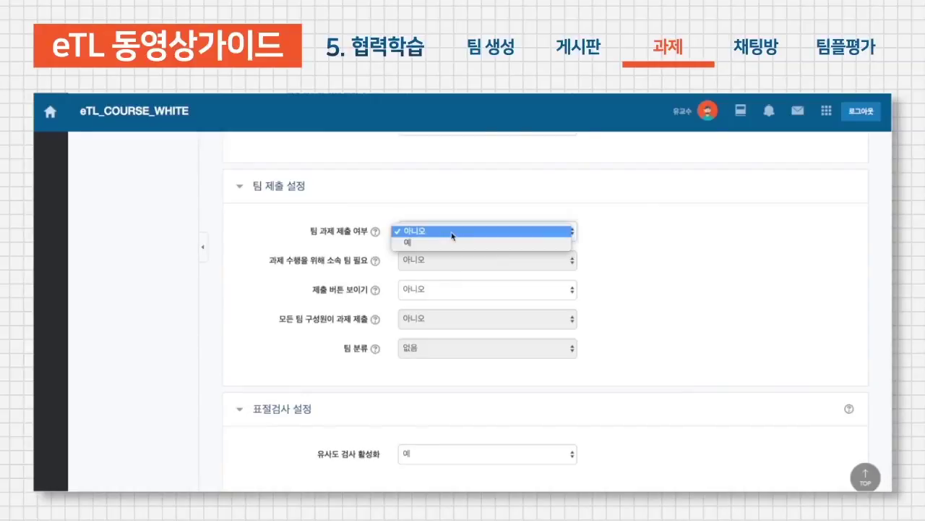
pyautogui.click(446, 242)
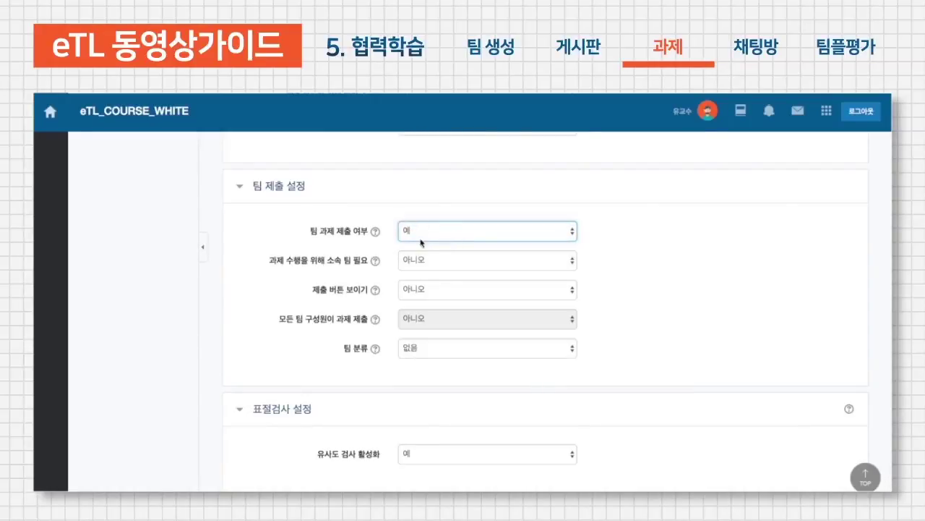
# - Set the assignment's team category to 중간고사 팀프로젝트 and save the assignment
pyautogui.click(410, 349)
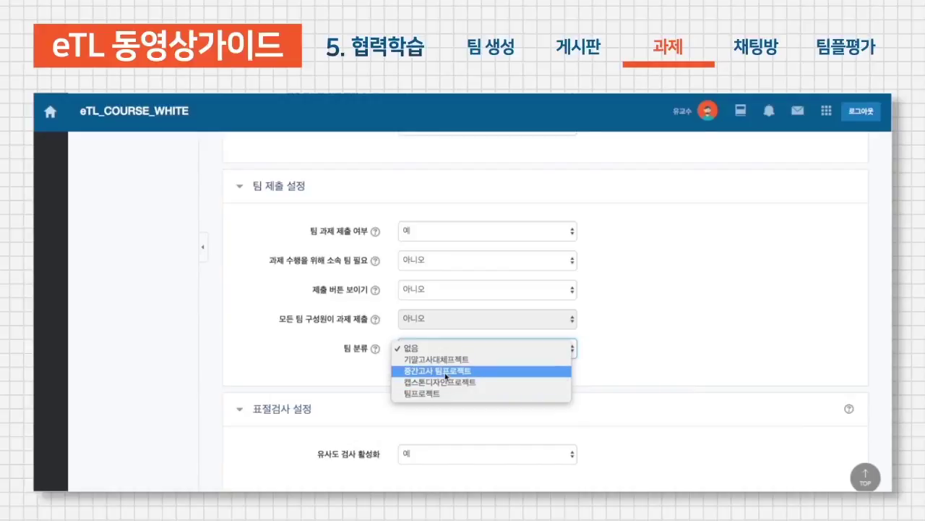
pyautogui.click(447, 375)
pyautogui.scroll(-3, 444, 371)
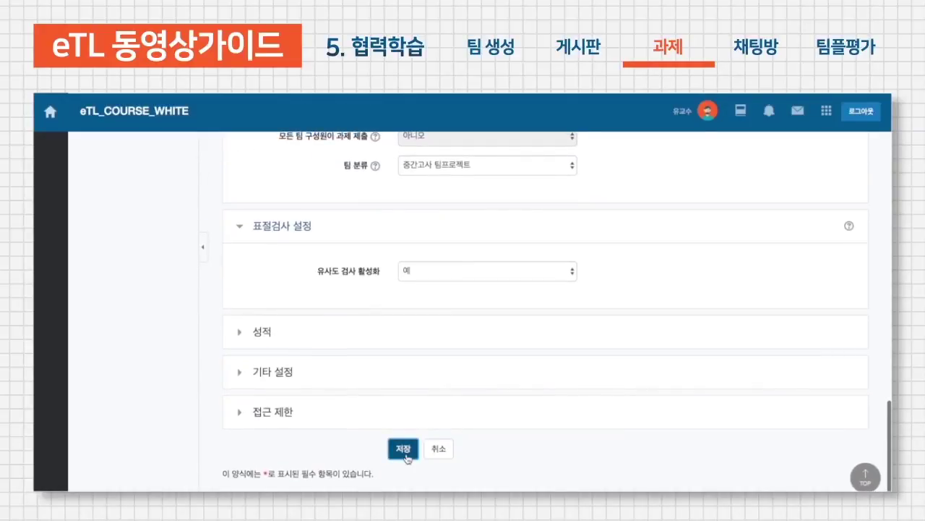
pyautogui.click(405, 451)
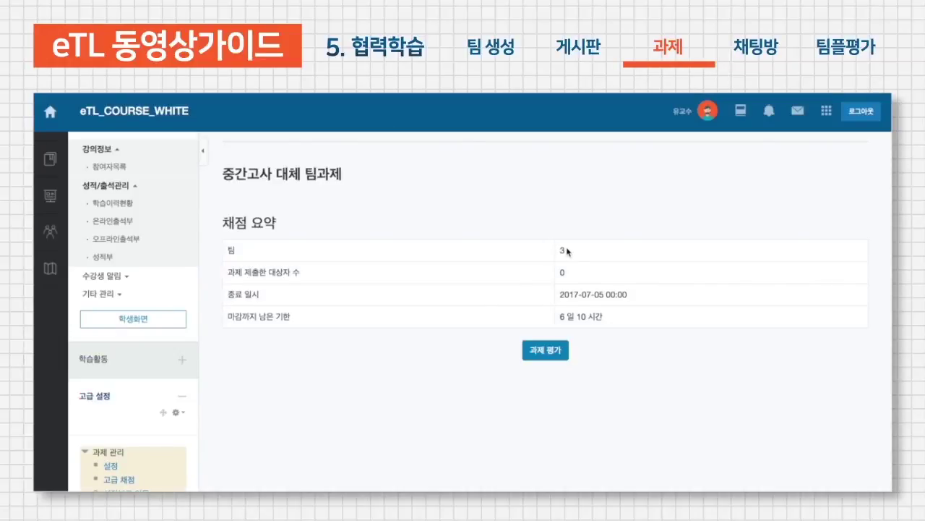
# - Open the grading list of 중간고사 대체 팀과제 and examine the students' teams, grade fields and feedback fields
pyautogui.click(545, 354)
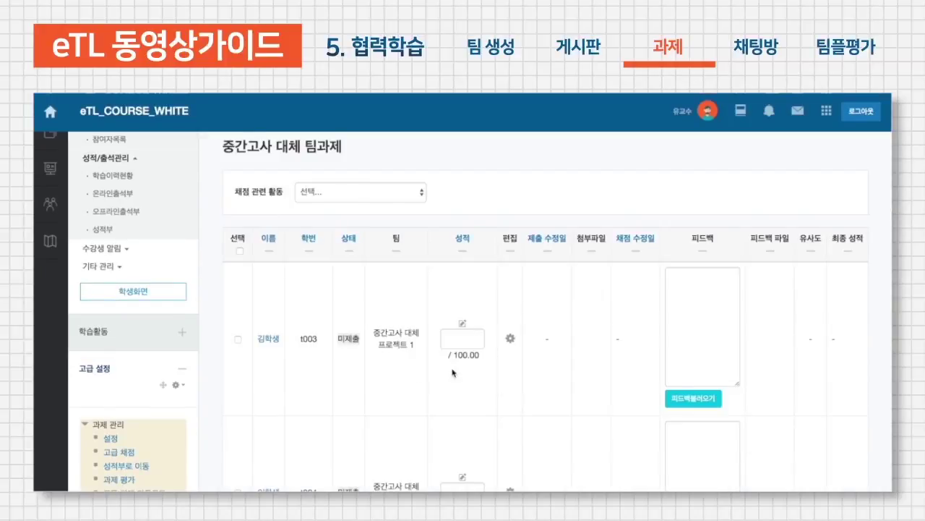
pyautogui.click(460, 345)
pyautogui.click(450, 488)
pyautogui.scroll(-15, 451, 488)
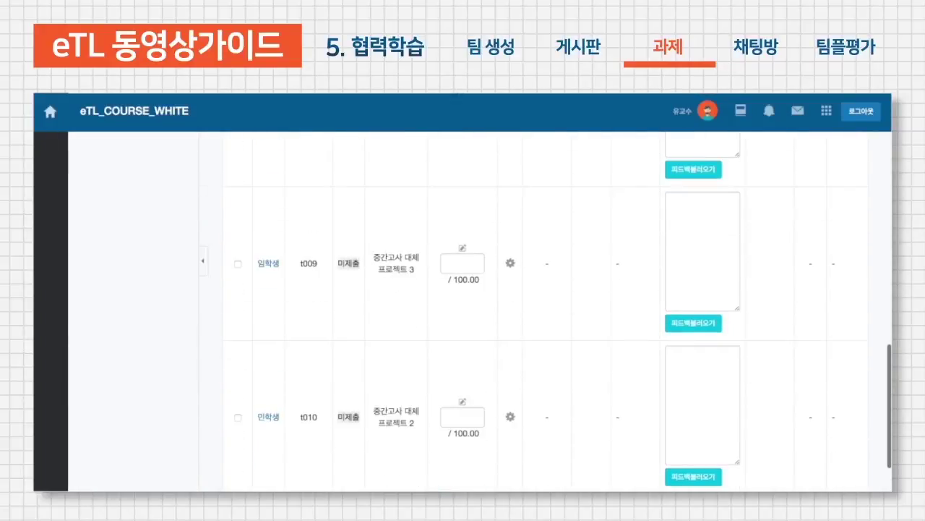
pyautogui.scroll(-5, 419, 326)
pyautogui.scroll(1, 398, 381)
pyautogui.click(431, 273)
pyautogui.scroll(-3, 455, 285)
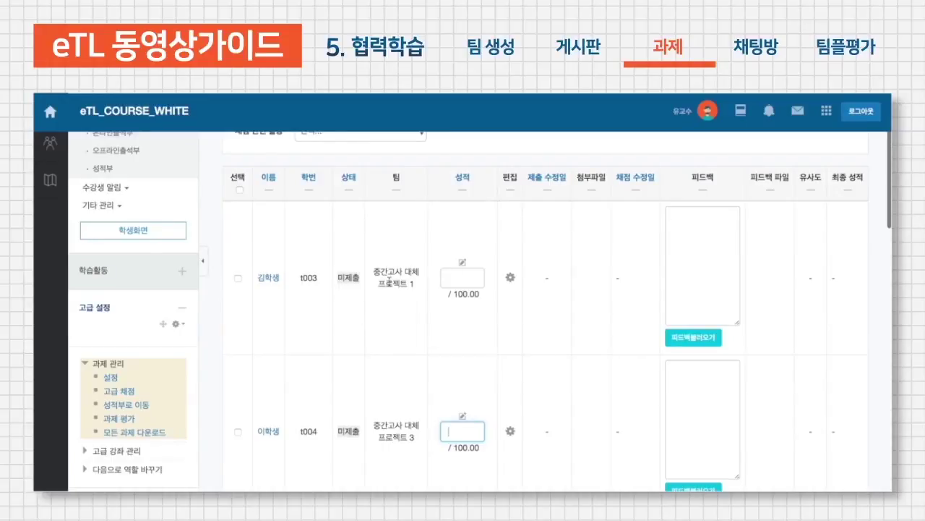
# - Open the grading page of the first student in team 중간고사 대체프로젝트 1 and enter a score of 90
pyautogui.click(463, 264)
pyautogui.scroll(-3, 446, 330)
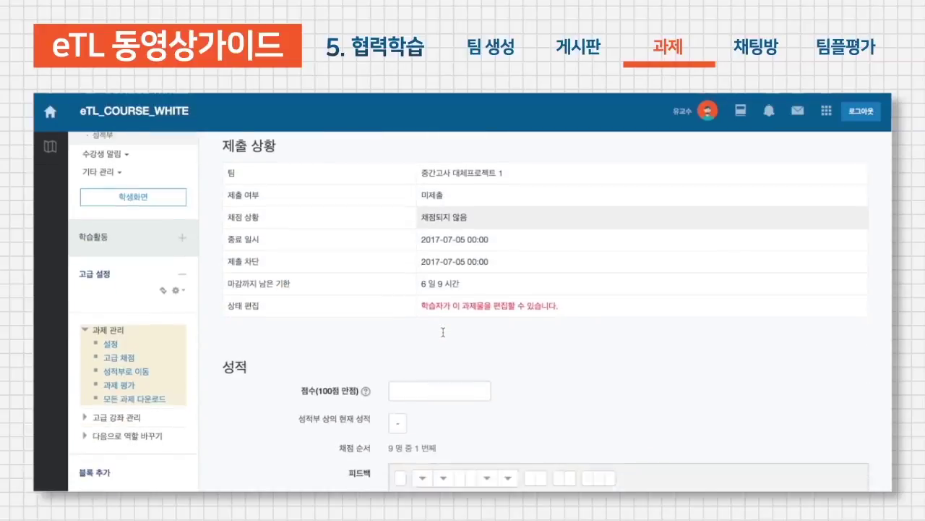
pyautogui.click(408, 379)
pyautogui.write('90')
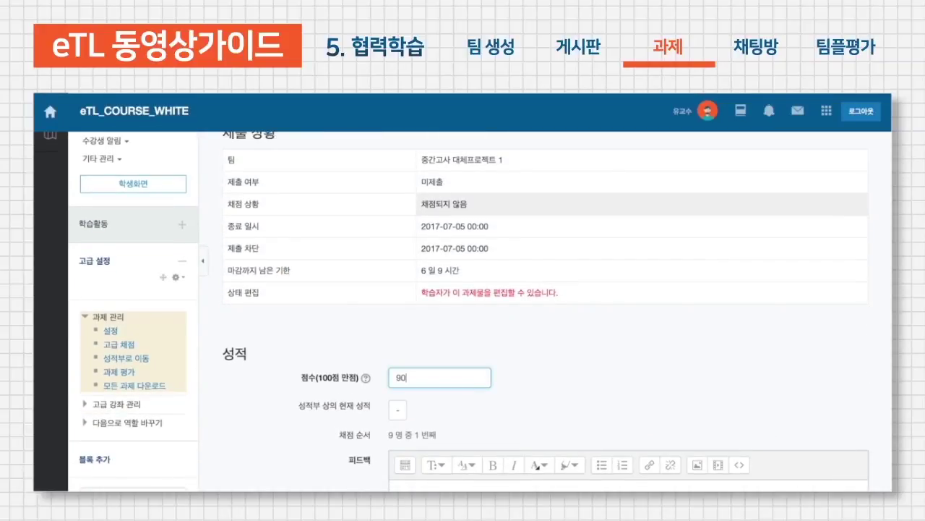
# - Write the feedback comment "잘했습니다." for the student's submission
pyautogui.scroll(-3, 434, 365)
pyautogui.click(430, 361)
pyautogui.write('ㅈ잘했다')
pyautogui.write('습니다.')
pyautogui.scroll(-5, 463, 311)
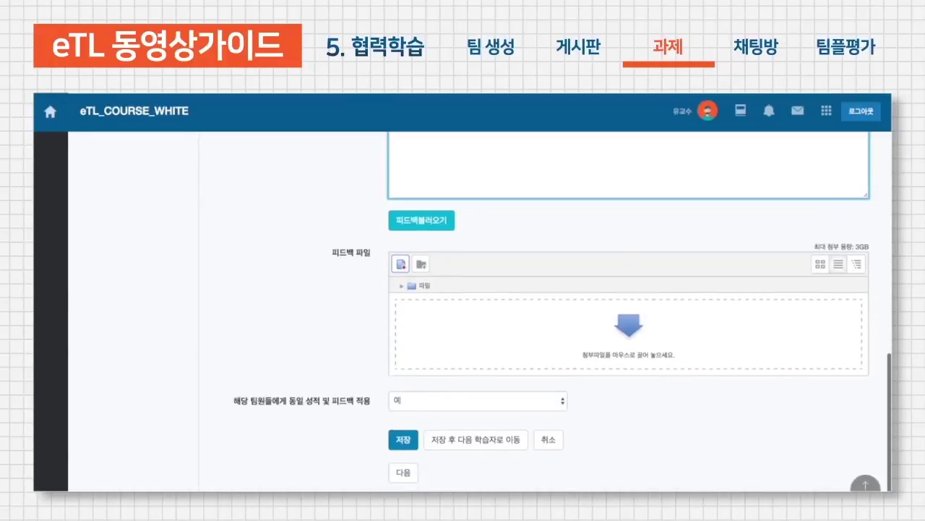
pyautogui.scroll(5, 455, 300)
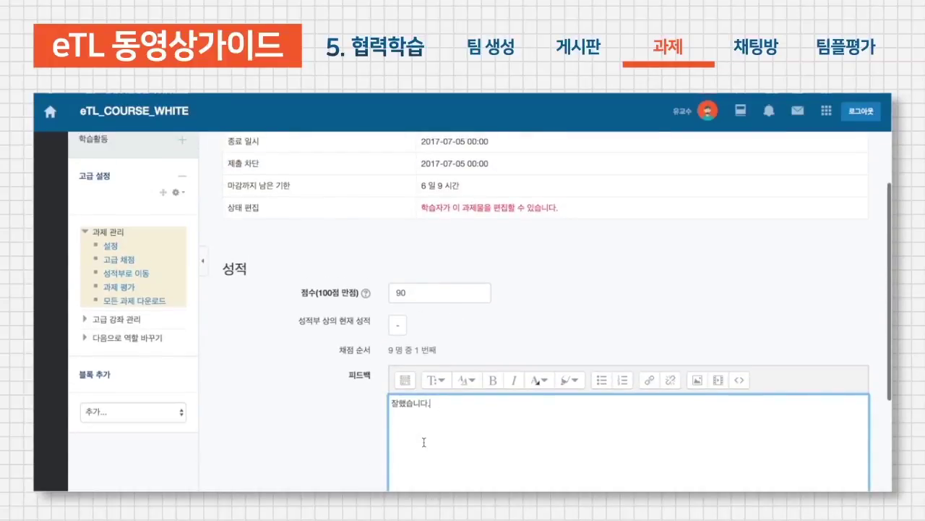
# - Save the grade with 해당 팀원들에게 동일 성적 및 피드백 적용 kept at 예, and review the teammates' grades in the grading list
pyautogui.scroll(-5, 423, 441)
pyautogui.moveTo(234, 404); pyautogui.dragTo(368, 407)
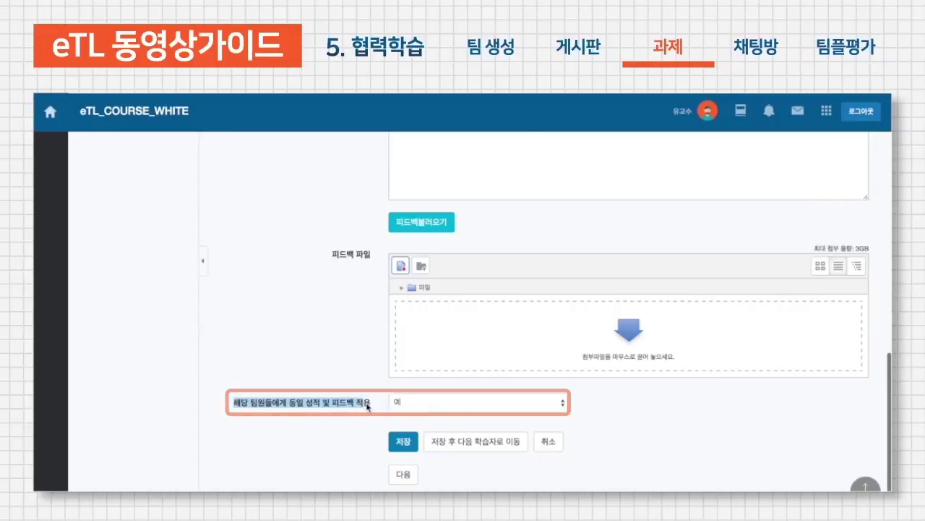
pyautogui.click(382, 402)
pyautogui.click(405, 439)
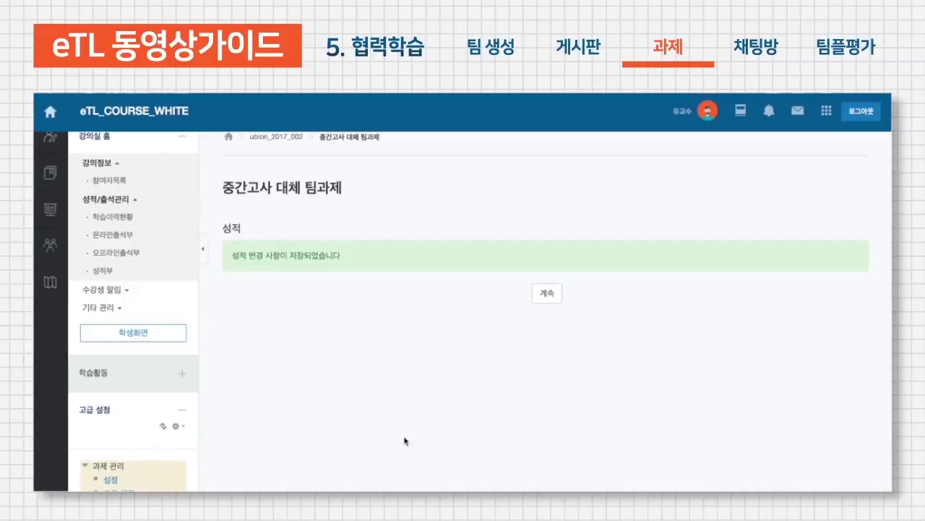
pyautogui.click(555, 290)
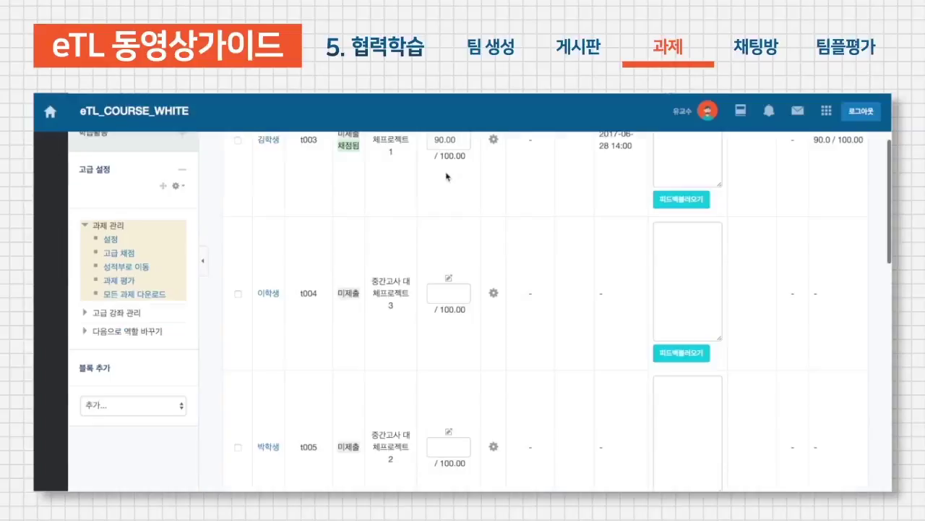
pyautogui.scroll(-6, 448, 231)
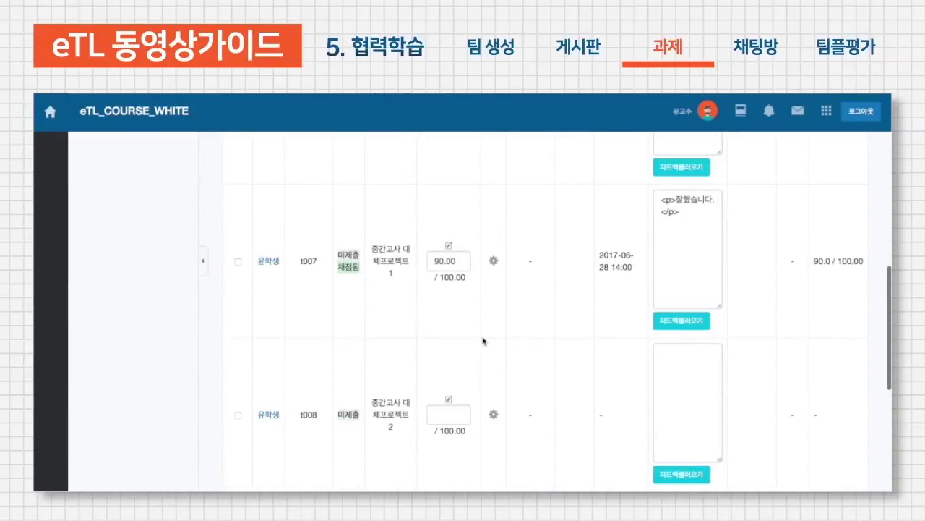
pyautogui.scroll(-5, 483, 340)
pyautogui.scroll(-1, 463, 394)
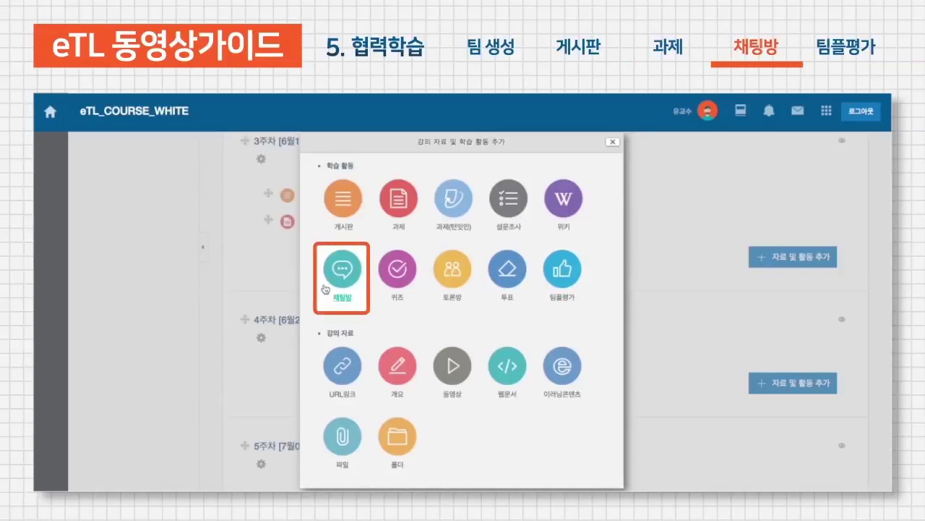
# - Add a 채팅방 activity to week 3 and title it "팀프로젝트 채팅방"
pyautogui.click(324, 289)
pyautogui.write('팀프로젝트 채팅방')
pyautogui.scroll(-10, 425, 410)
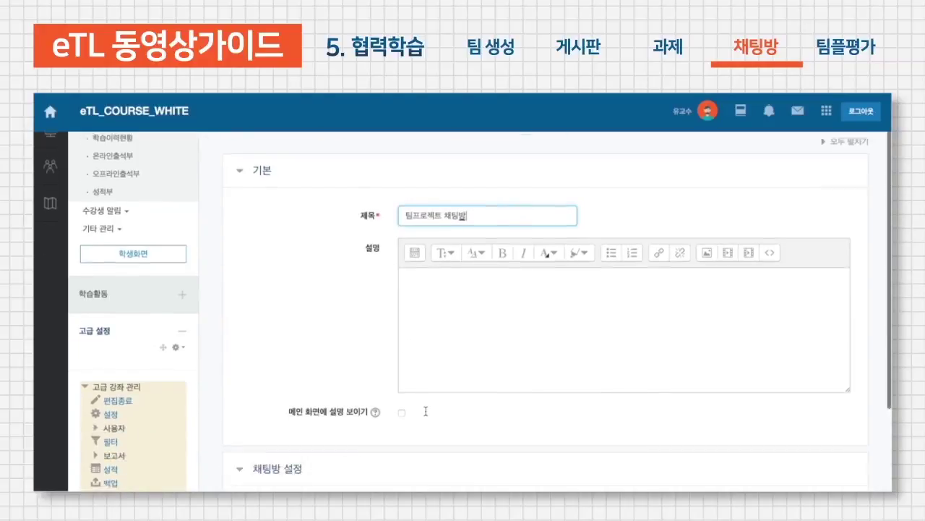
# - Try the 폐쇄형 팀 and 개방형 팀 options for the chat room's team mode
pyautogui.click(432, 324)
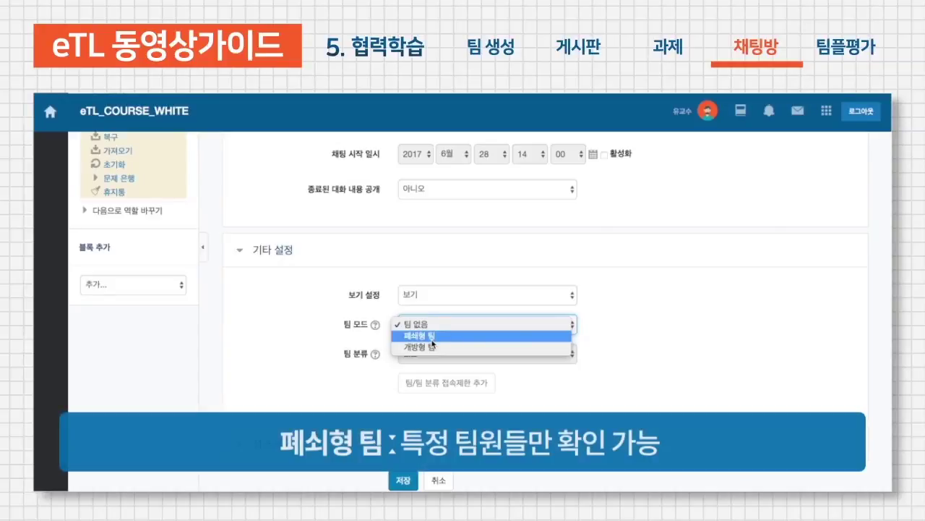
pyautogui.click(432, 336)
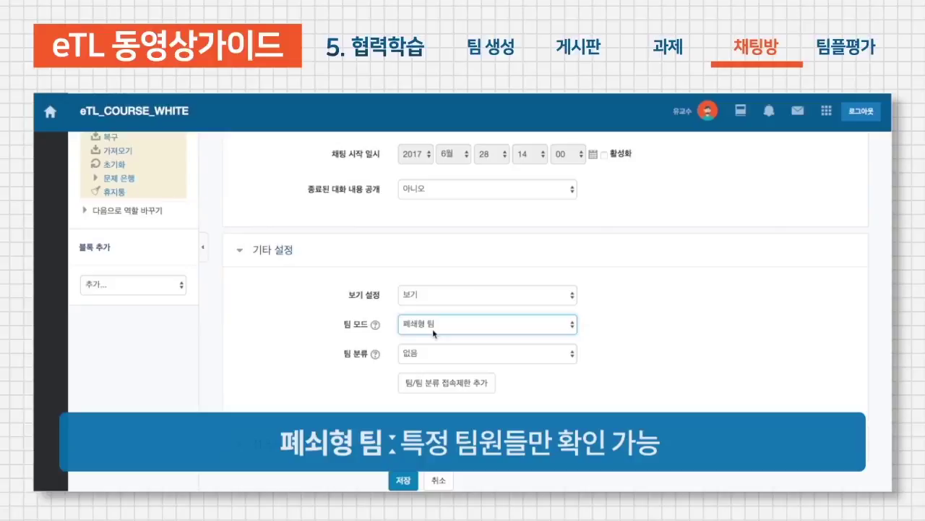
pyautogui.click(432, 329)
pyautogui.click(427, 339)
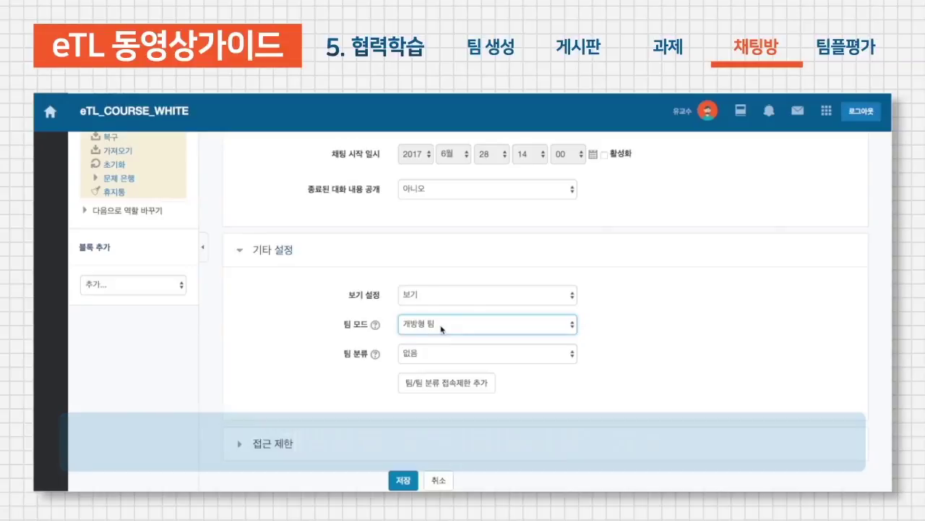
# - Set the chat room's team mode to 폐쇄형 팀 and its team category to 중간고사 팀프로젝트, and save it
pyautogui.click(427, 323)
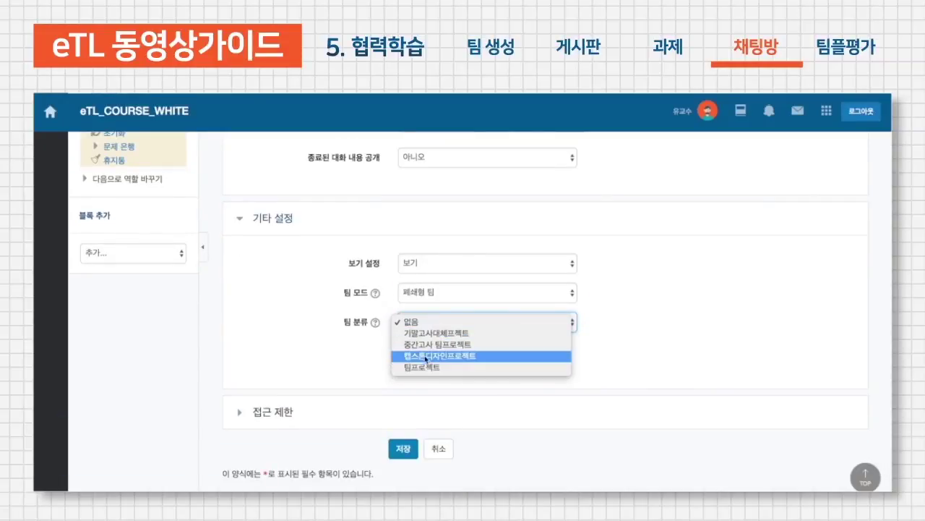
pyautogui.click(407, 440)
pyautogui.click(405, 448)
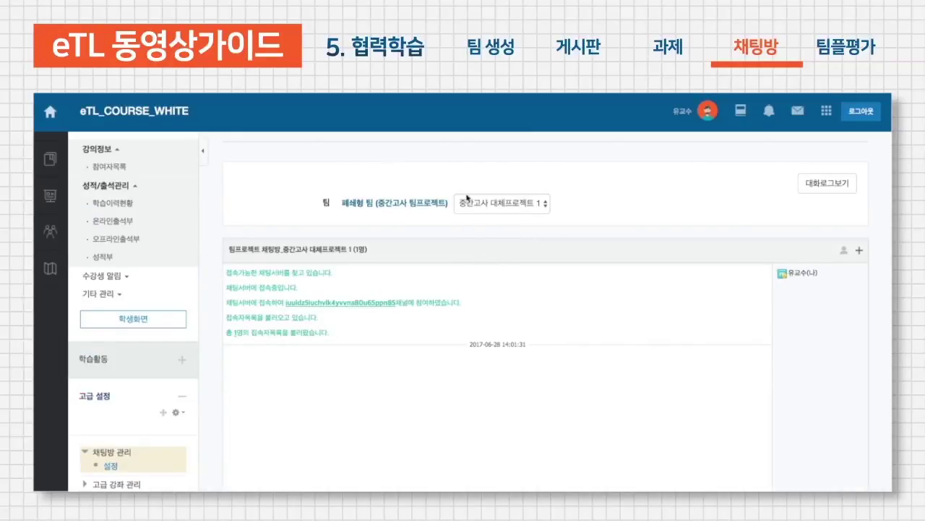
# - Switch the chat room to team 중간고사 대체프로젝트 2 and look over that team's chat
pyautogui.click(489, 203)
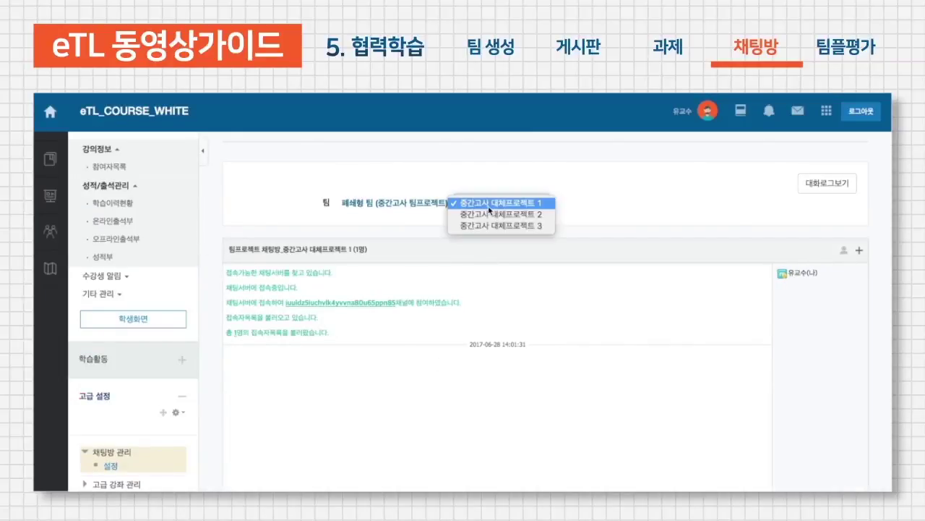
pyautogui.click(590, 226)
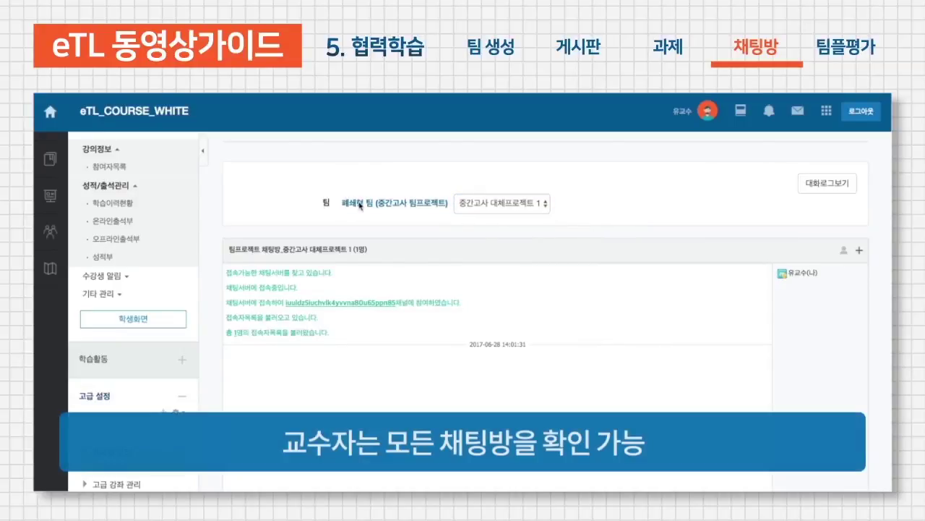
pyautogui.click(483, 210)
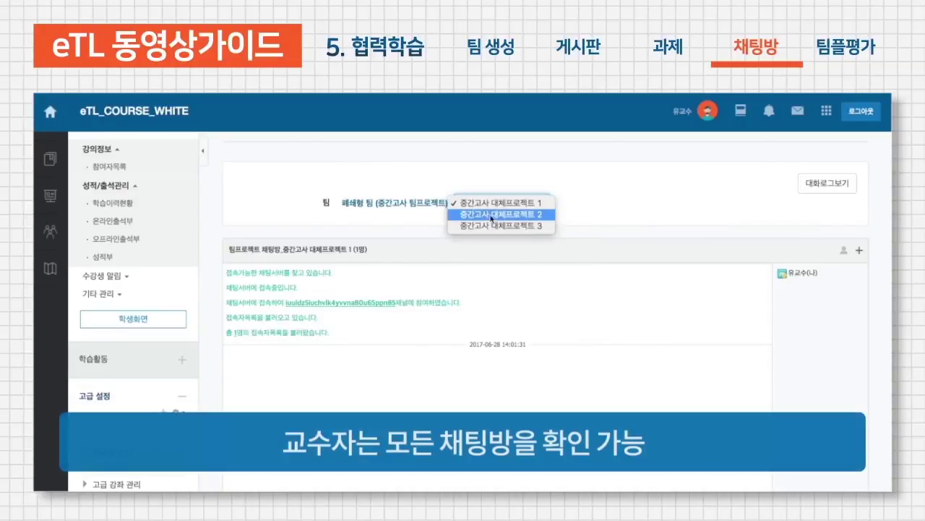
pyautogui.click(545, 258)
pyautogui.scroll(-1, 553, 307)
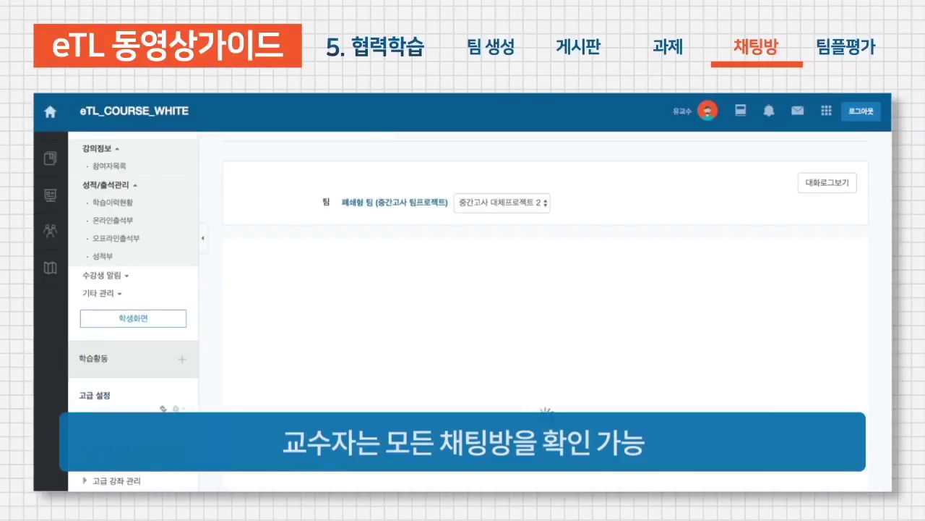
pyautogui.scroll(-1, 395, 352)
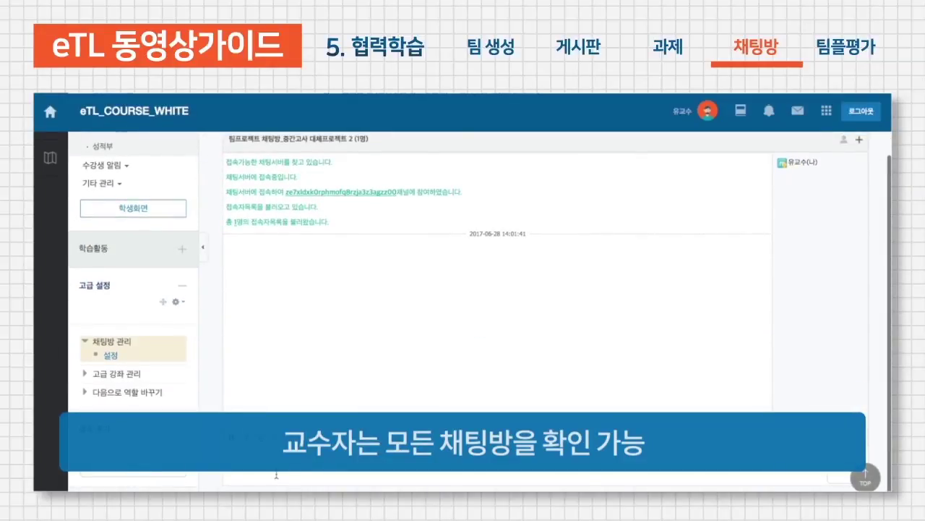
pyautogui.scroll(1, 528, 357)
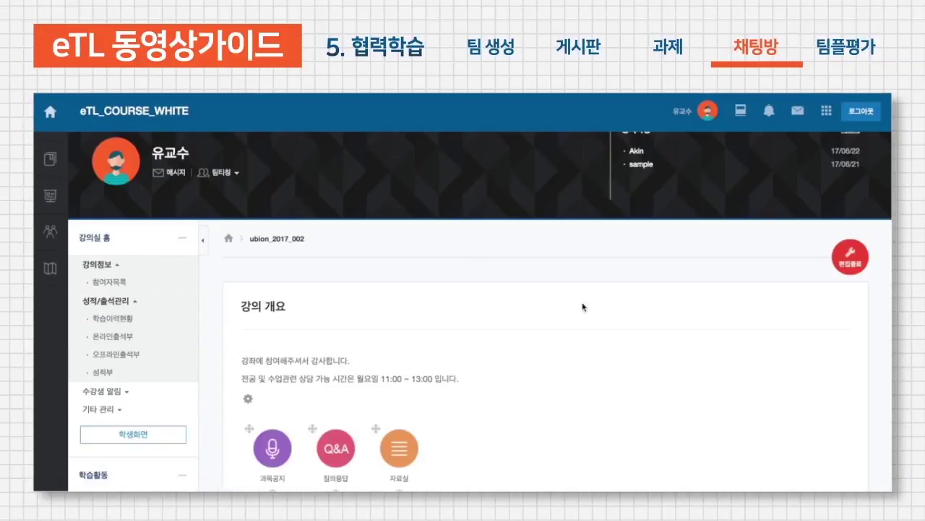
# - Add a 팀플평가 activity to week 3 of the course and title it "중간고사대체프로젝트 상호평가"
pyautogui.scroll(-10, 584, 306)
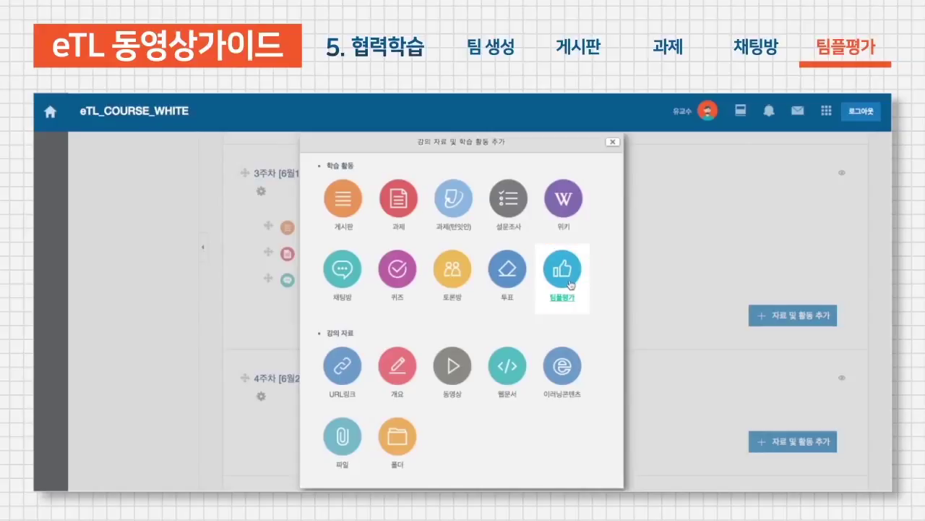
pyautogui.click(570, 283)
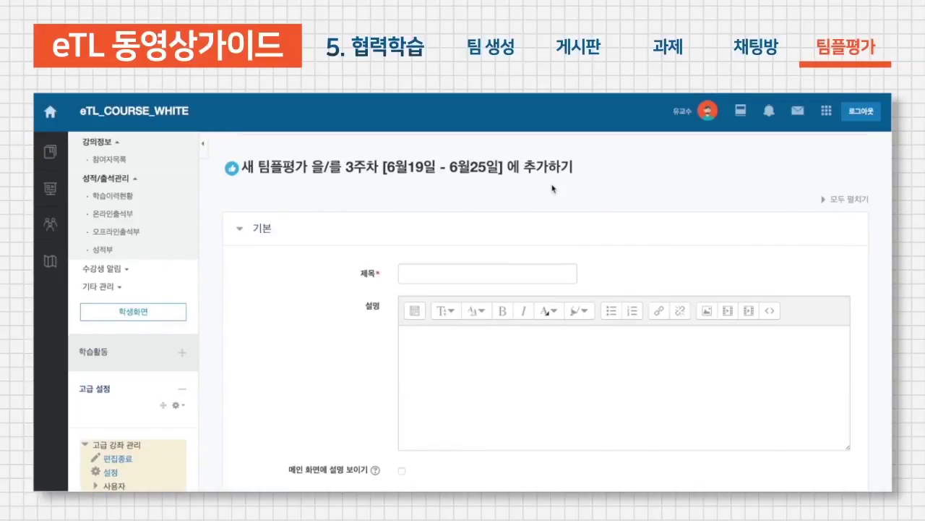
pyautogui.scroll(-1, 552, 188)
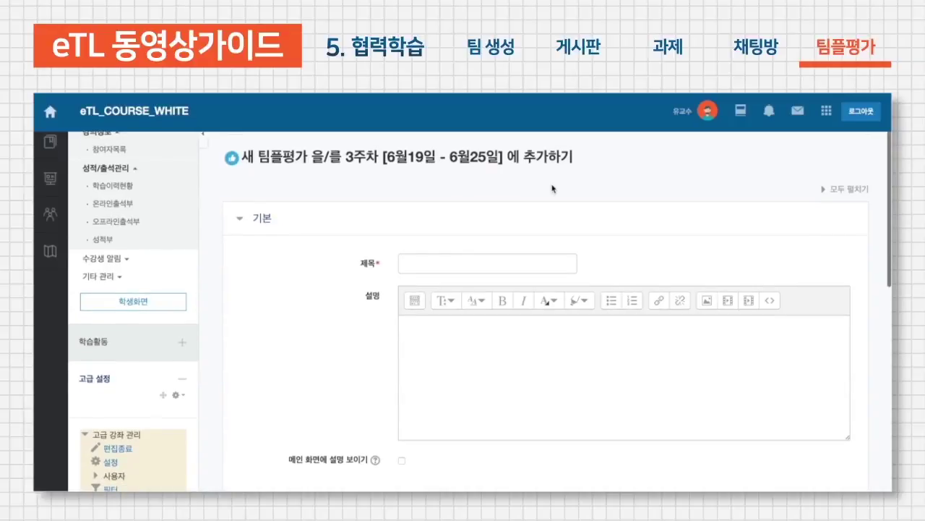
pyautogui.click(440, 268)
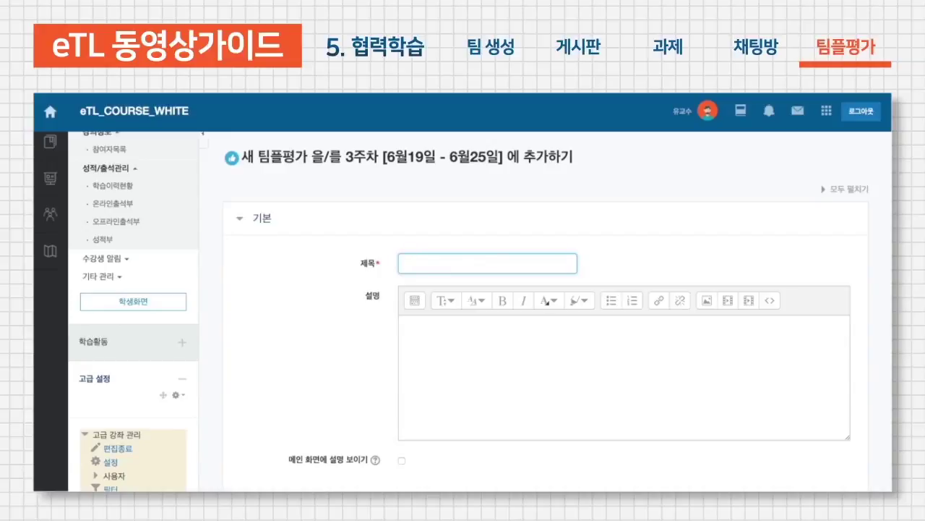
pyautogui.write('팀프로젝트 팀원 상호평가')
pyautogui.scroll(-5, 463, 311)
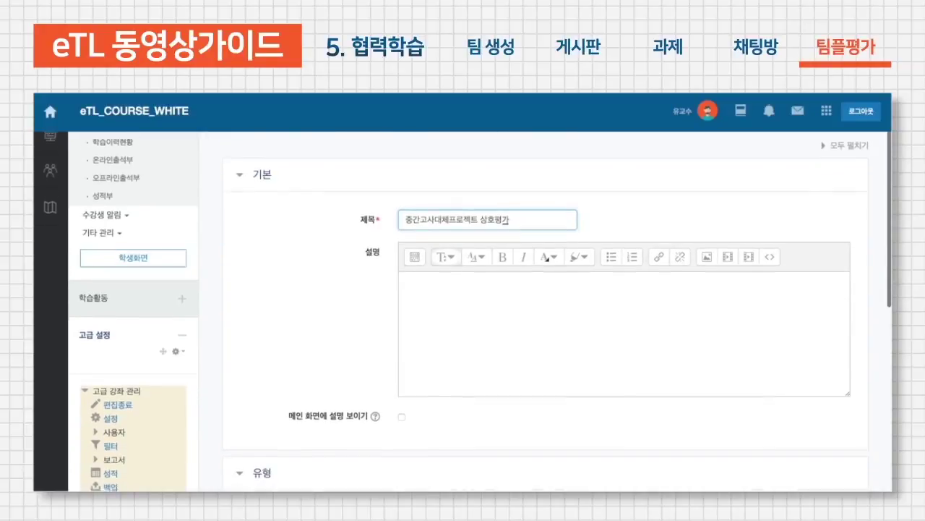
# - Set 평가대상 to 팀평가 and 자기평가 to 예 in the team evaluation's type settings
pyautogui.scroll(-2, 361, 393)
pyautogui.click(435, 348)
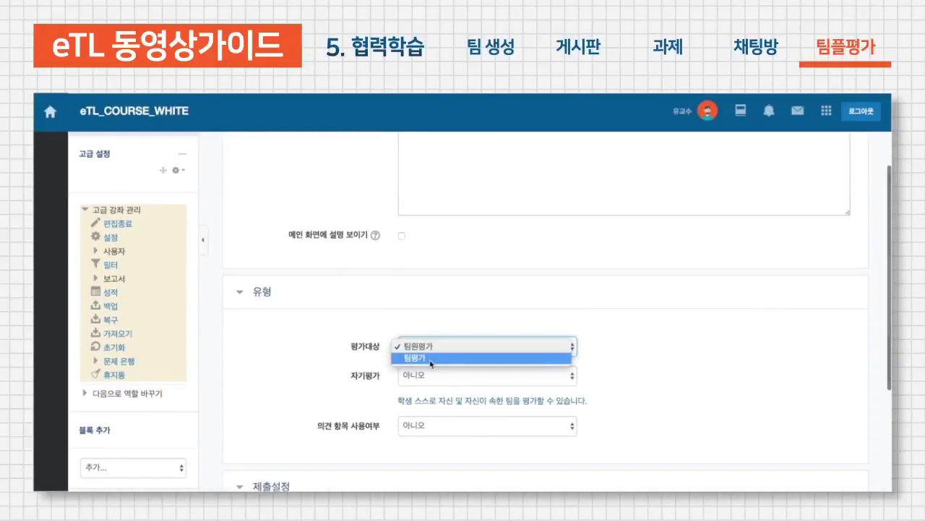
pyautogui.click(428, 359)
pyautogui.click(427, 379)
pyautogui.click(423, 387)
pyautogui.scroll(3, 624, 343)
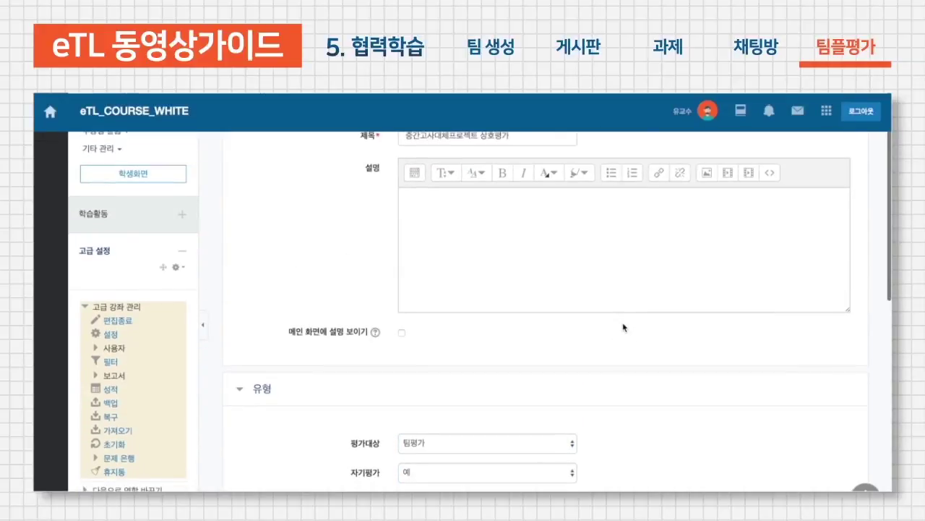
pyautogui.click(427, 439)
pyautogui.click(417, 445)
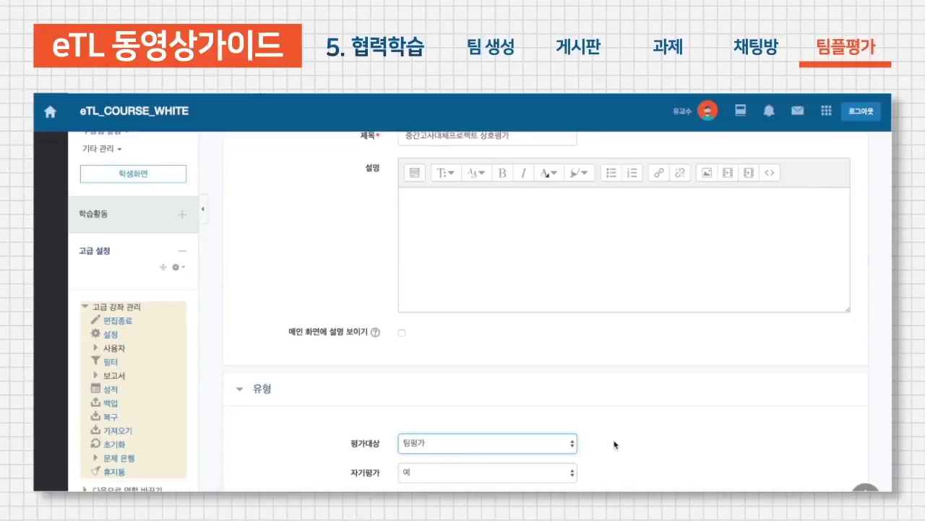
# - Set 의견 항목 사용여부 to 예 and review the evaluation start, end and release dates under 제출설정
pyautogui.scroll(-4, 572, 432)
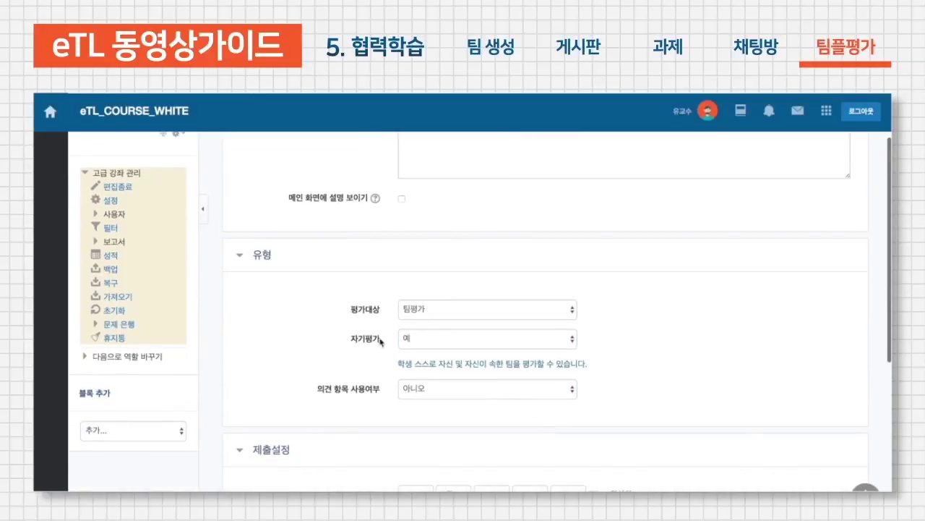
pyautogui.click(419, 389)
pyautogui.click(575, 398)
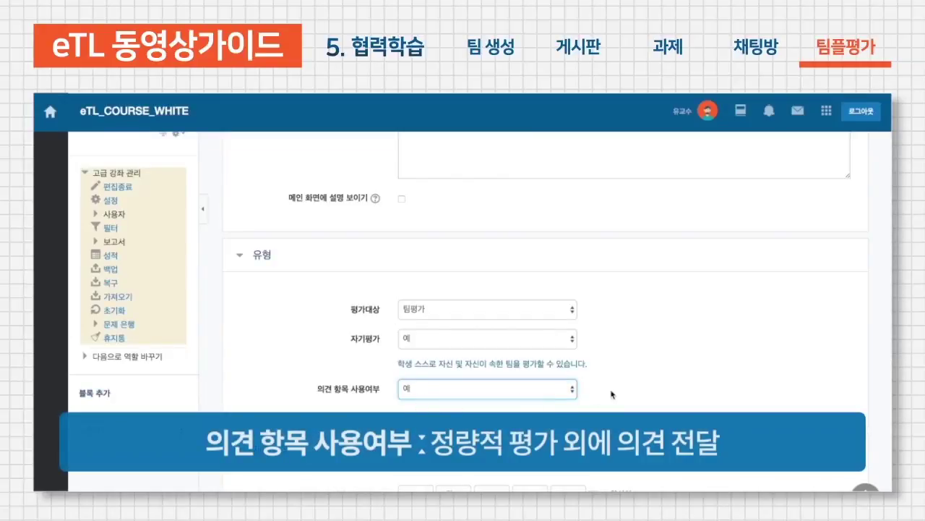
pyautogui.scroll(-1, 613, 394)
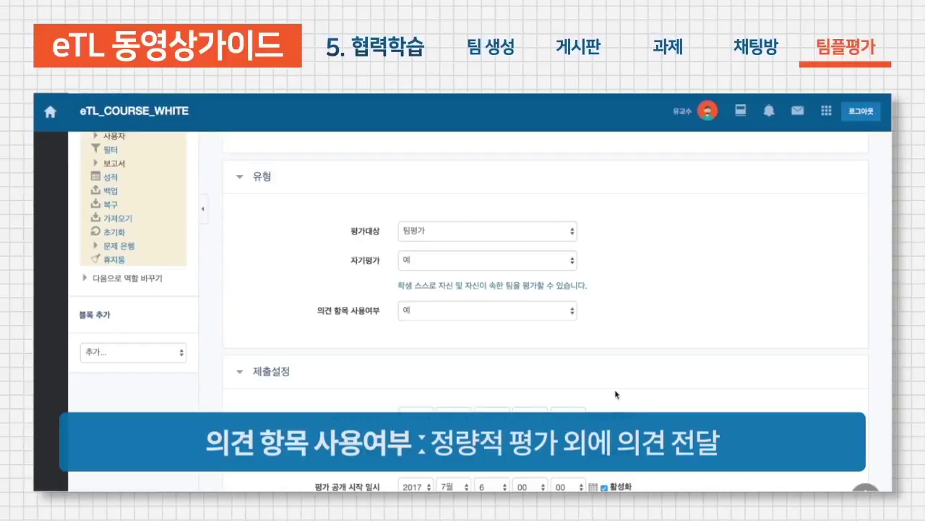
pyautogui.scroll(-1, 616, 394)
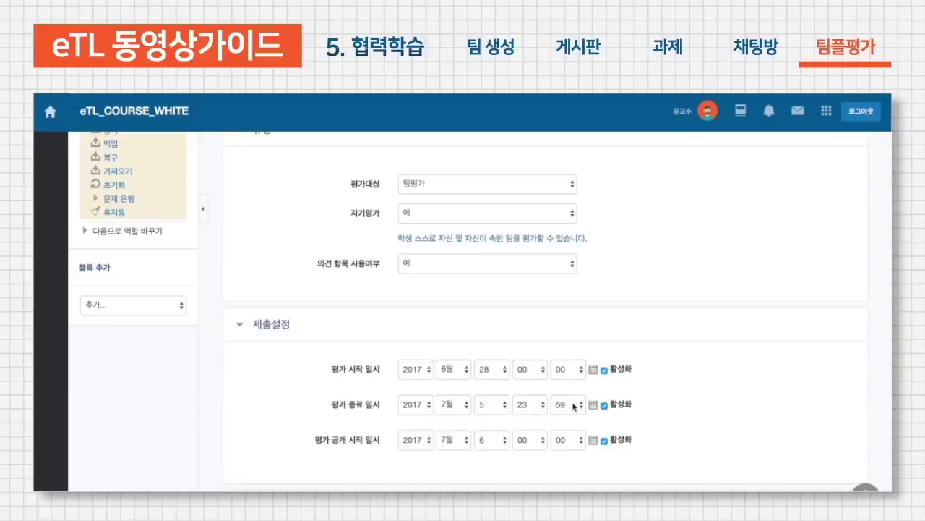
# - Set 팀 분류 to 중간고사 팀프로젝트 in the team evaluation's other settings and save the activity
pyautogui.scroll(-2, 576, 406)
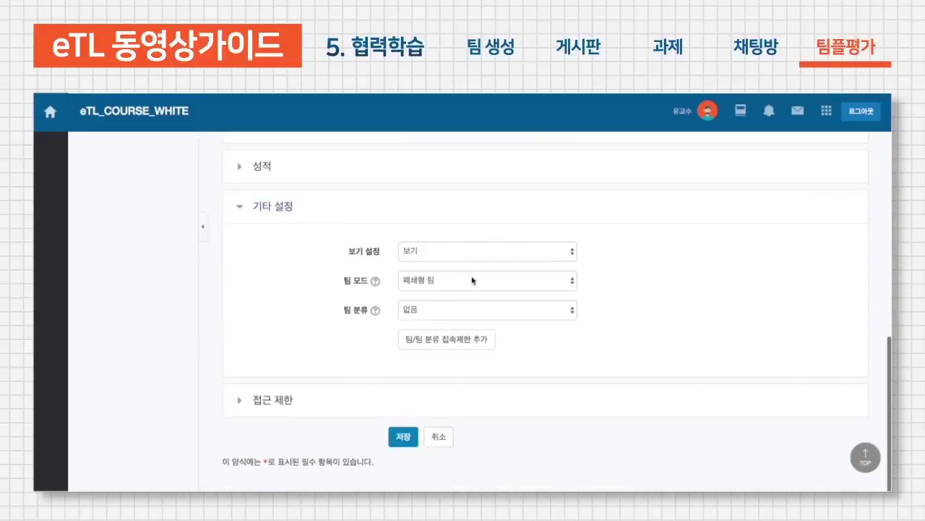
pyautogui.click(447, 311)
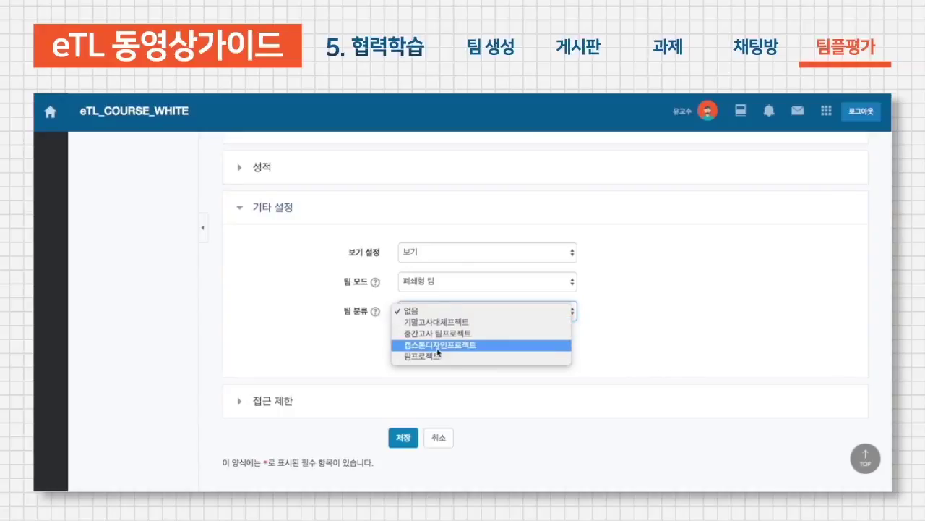
pyautogui.click(445, 334)
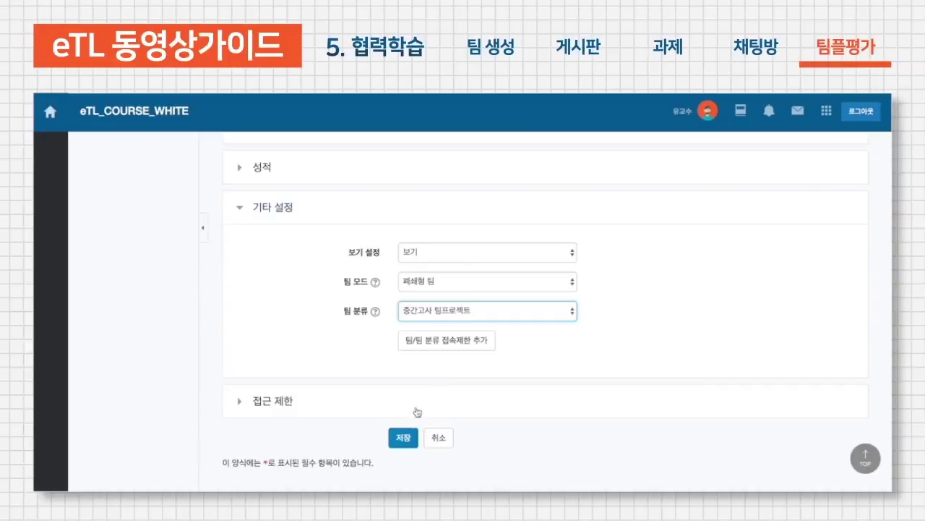
pyautogui.click(402, 438)
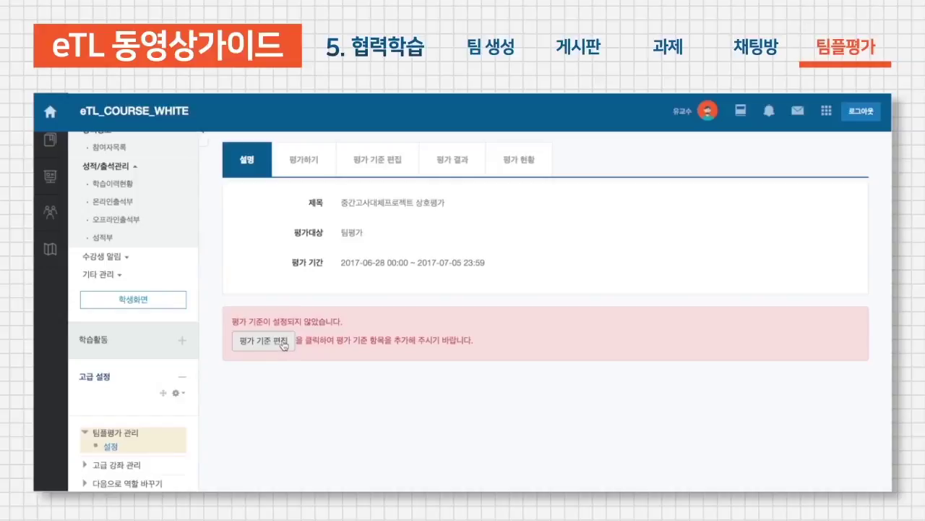
# - Add the evaluation criterion "주제 독창성" with a maximum score of 10 to the team evaluation
pyautogui.click(283, 342)
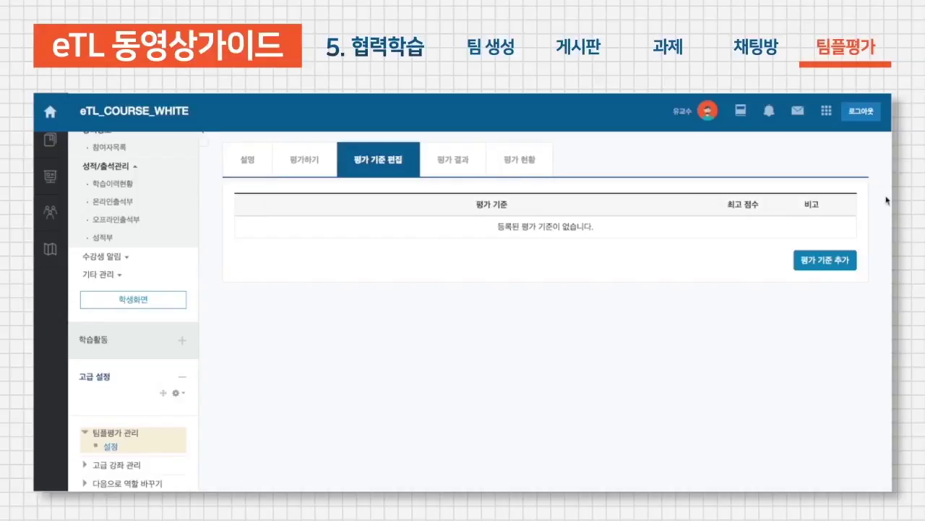
pyautogui.click(810, 260)
pyautogui.write('주제 독창성')
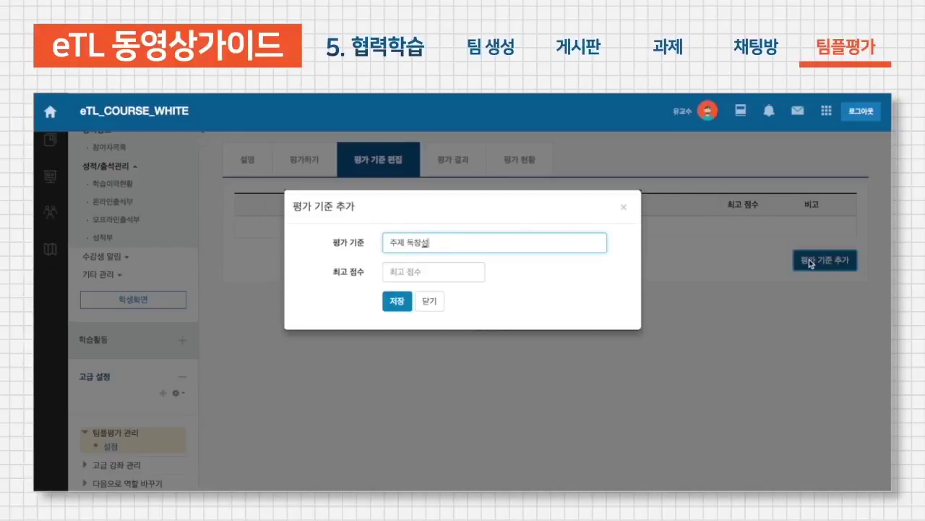
pyautogui.click(417, 273)
pyautogui.write('10')
pyautogui.click(395, 301)
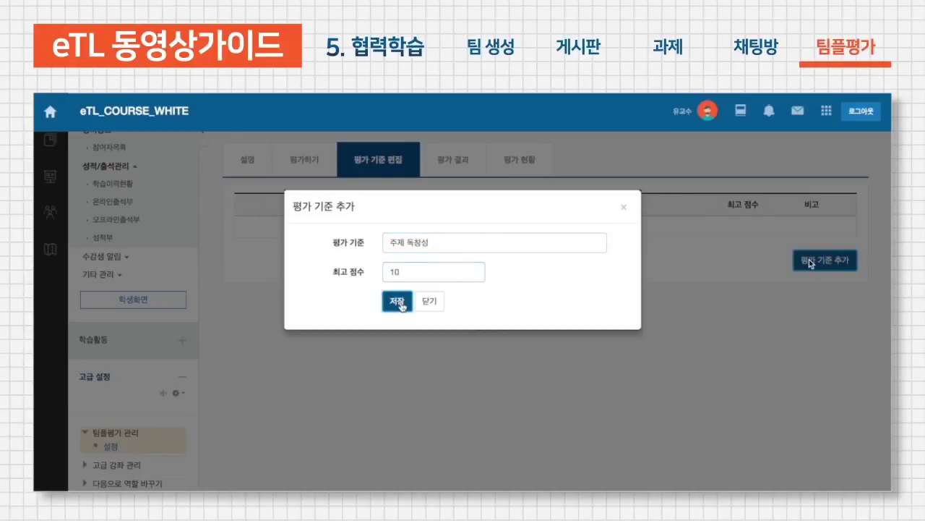
# - Add a second evaluation criterion "완성도" with a maximum score of 10
pyautogui.click(824, 266)
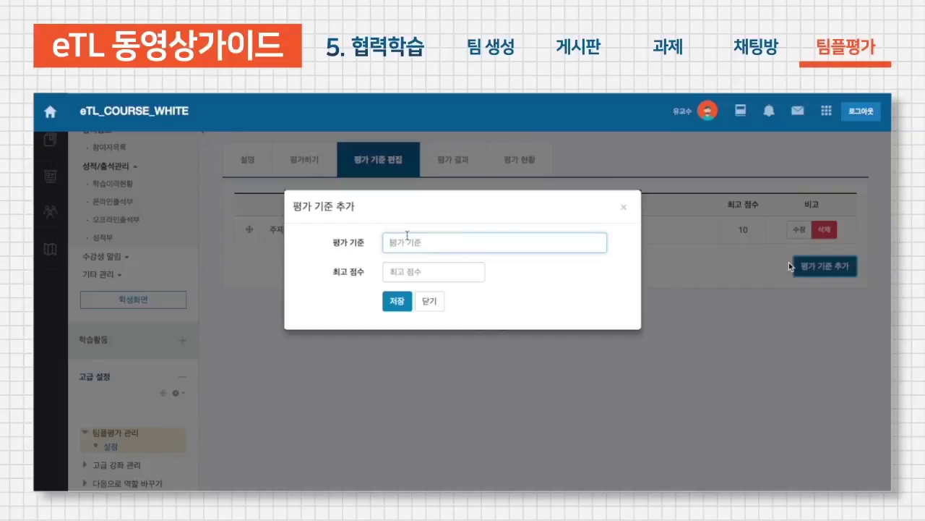
pyautogui.write('완성도')
pyautogui.press('Tab')
pyautogui.write('1')
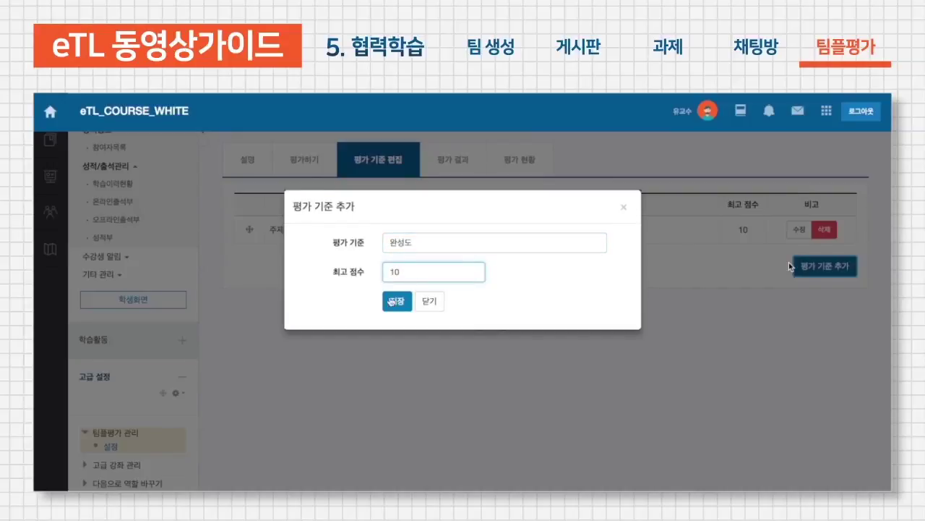
pyautogui.click(396, 301)
# - Add a third evaluation criterion "프레젠테이션" with a maximum score of 10
pyautogui.click(825, 294)
pyautogui.write('프레젠테이션')
pyautogui.press('Tab')
pyautogui.write('1')
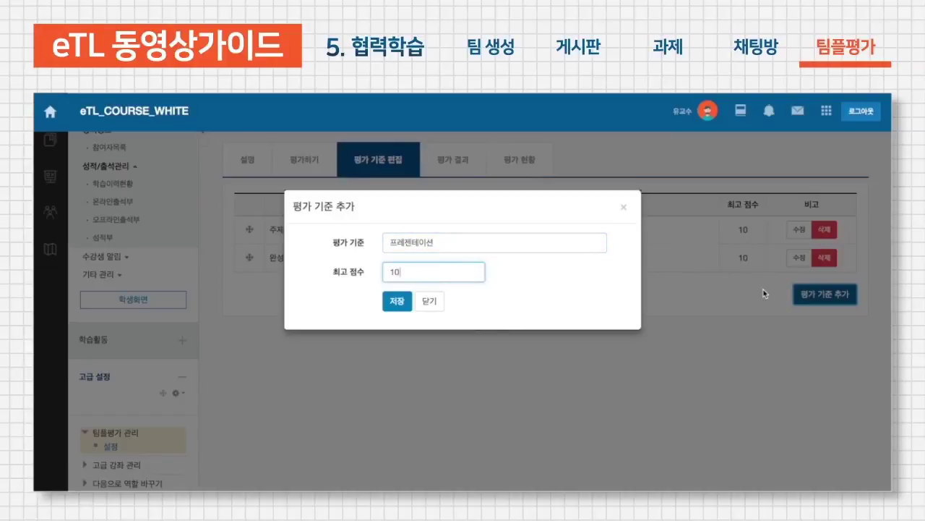
pyautogui.write('0')
pyautogui.click(396, 303)
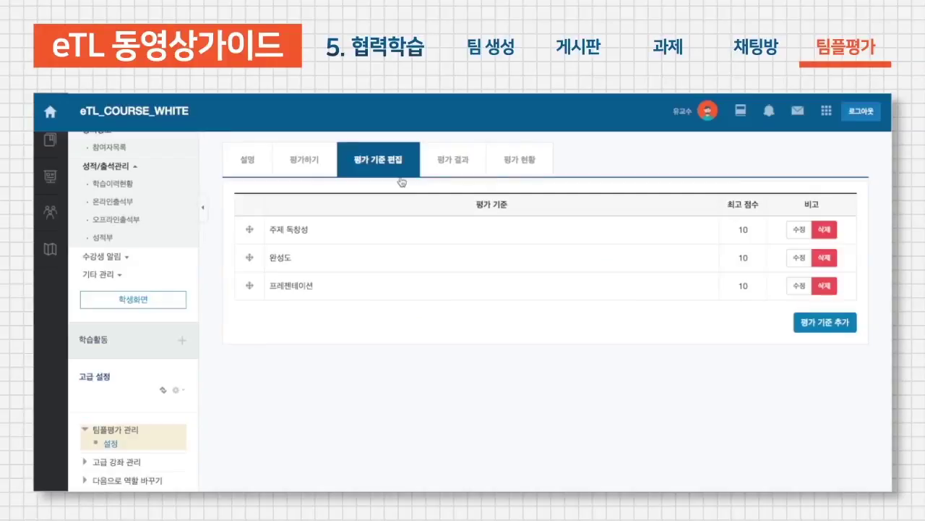
# - From the student's view of the course, open the 팀원 list and examine the teams and members of each project
pyautogui.click(259, 174)
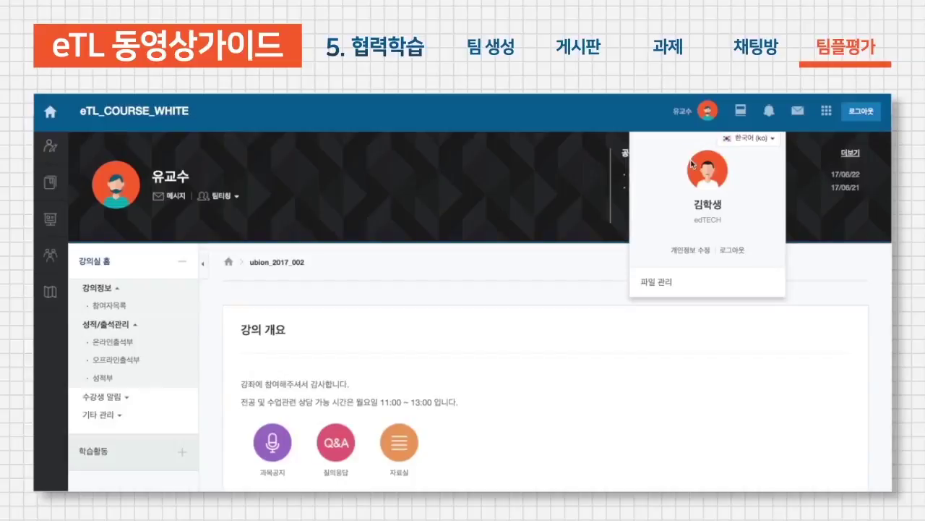
pyautogui.scroll(-3, 684, 383)
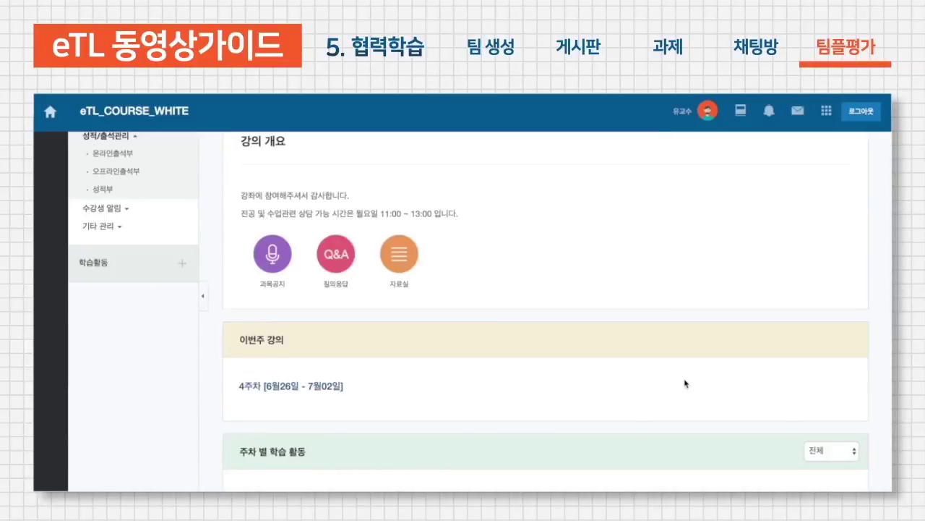
pyautogui.scroll(-5, 686, 383)
pyautogui.scroll(-3, 684, 382)
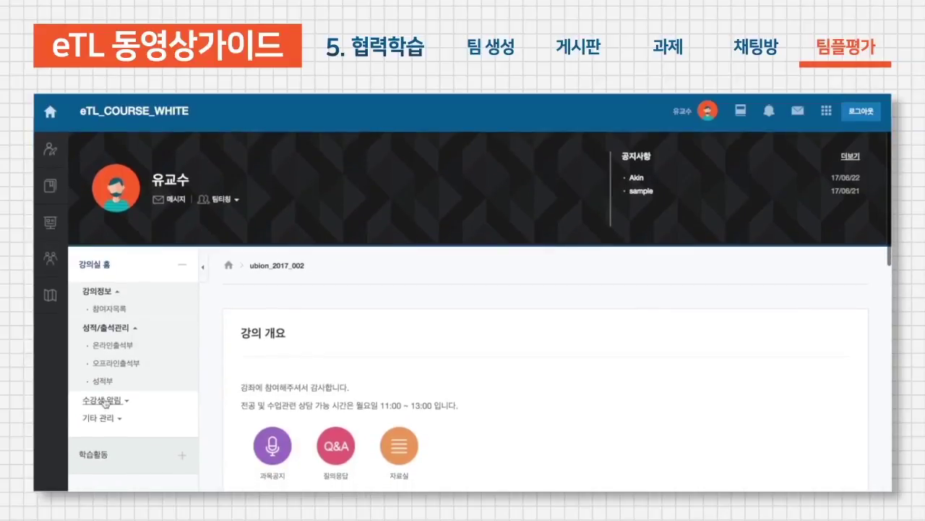
pyautogui.click(106, 419)
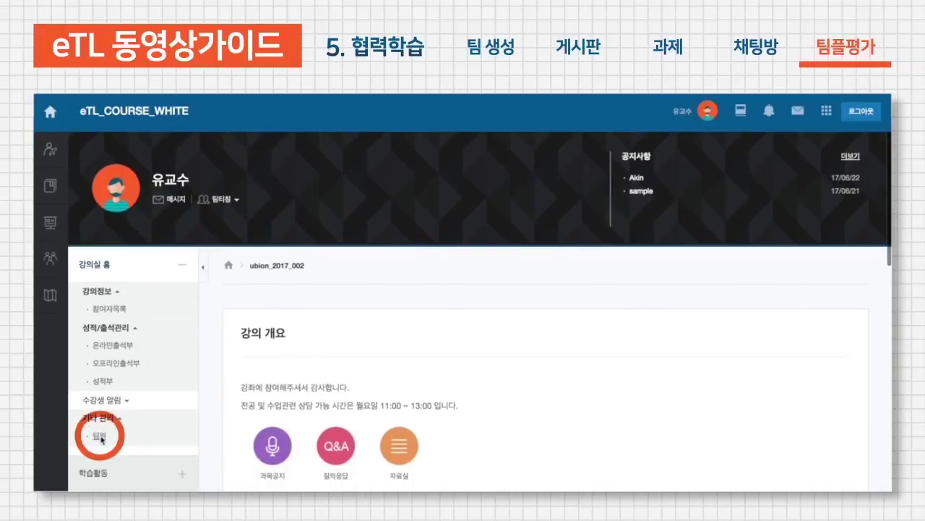
pyautogui.click(102, 437)
pyautogui.scroll(-3, 304, 402)
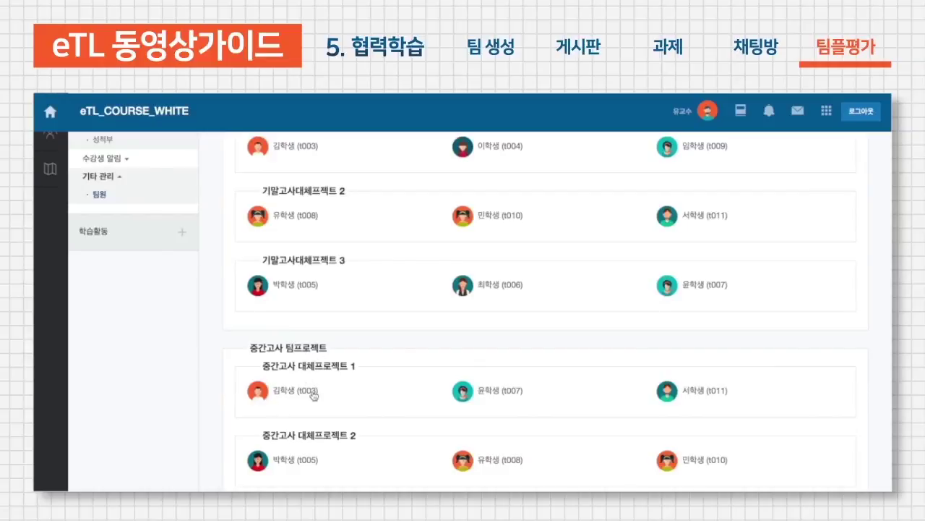
pyautogui.scroll(-3, 301, 414)
pyautogui.scroll(-2, 301, 414)
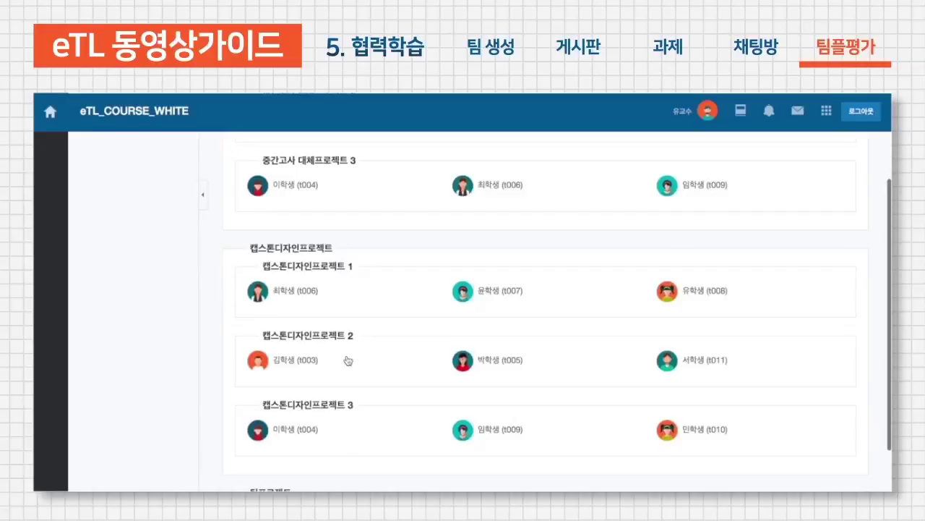
pyautogui.scroll(5, 348, 356)
pyautogui.scroll(-1, 347, 355)
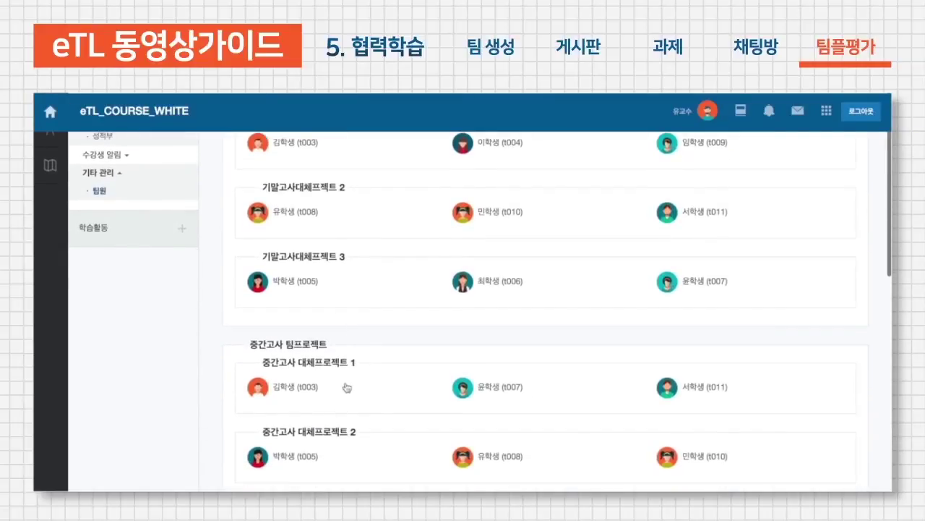
pyautogui.scroll(1, 332, 153)
pyautogui.scroll(-1, 355, 151)
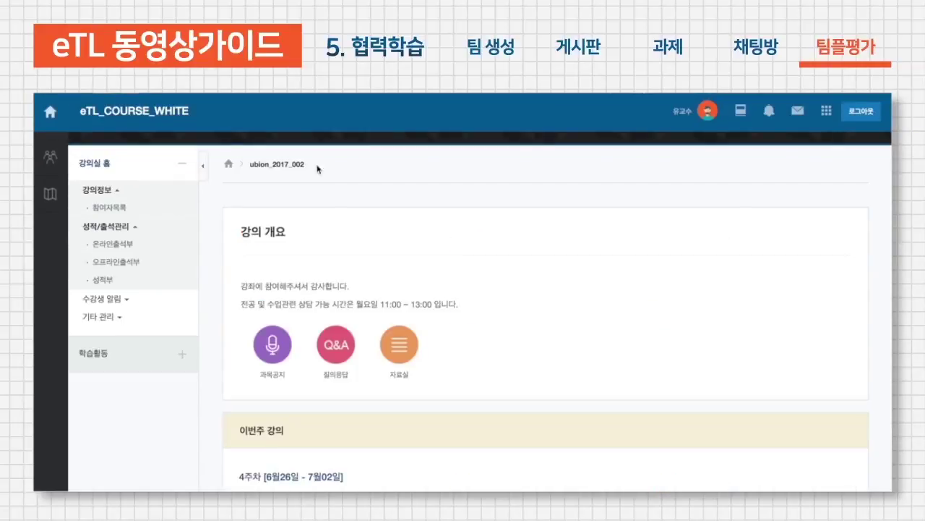
# - As the student, open the week 3 activity 중간고사대체프로젝트 상호평가 and start the evaluation
pyautogui.scroll(-10, 309, 235)
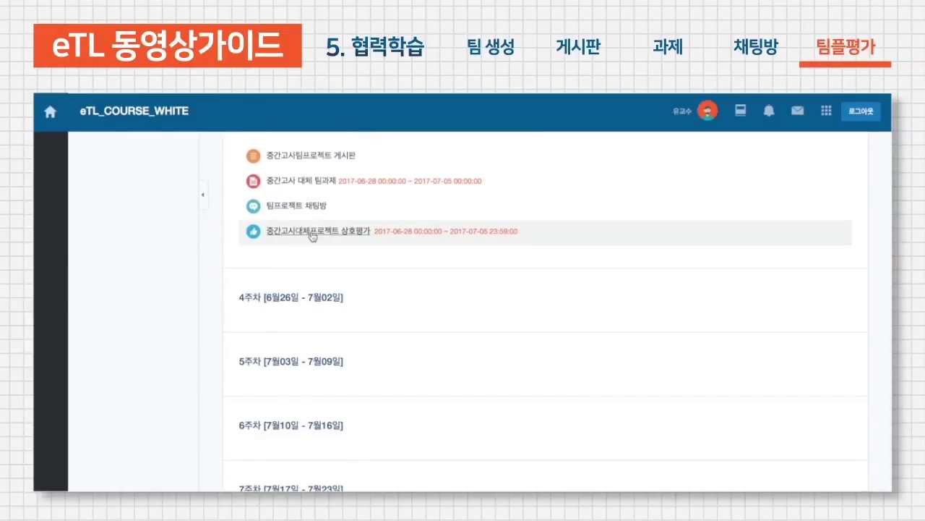
pyautogui.click(313, 232)
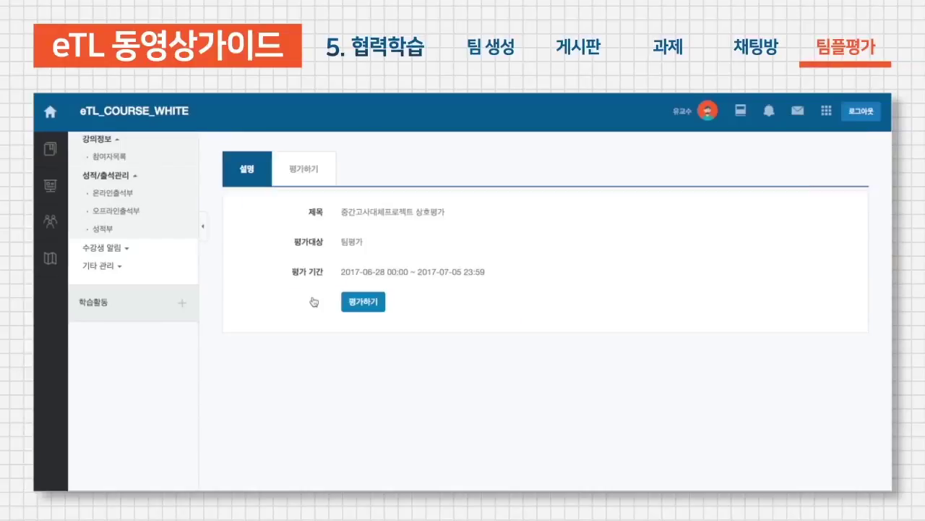
pyautogui.click(363, 302)
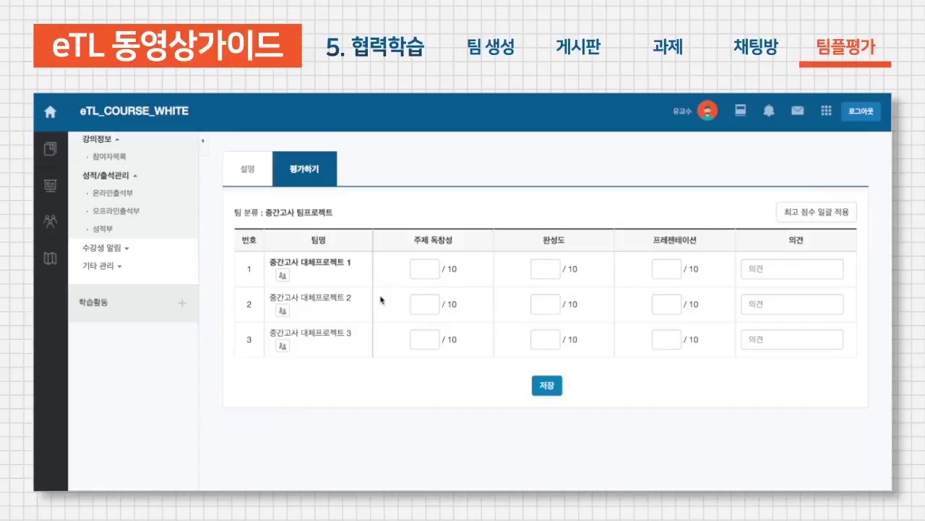
# - Score team 중간고사 대체프로젝트 1 with 10 for 주제 독창성, 완성도 and 프레젠테이션
pyautogui.click(428, 270)
pyautogui.write('10')
pyautogui.click(539, 271)
pyautogui.click(666, 268)
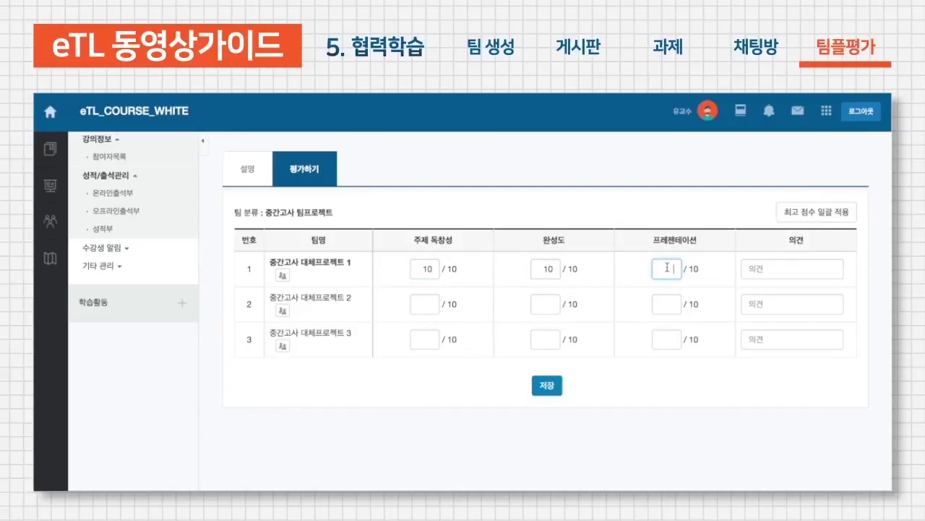
# - Score team 중간고사 대체프로젝트 2 with 10 for 주제 독창성, 9 for 완성도 and 8 for 프레젠테이션
pyautogui.click(420, 300)
pyautogui.write('10')
pyautogui.click(545, 303)
pyautogui.write('9')
pyautogui.click(667, 304)
# - Score team 중간고사 대체프로젝트 3 with 9 for 주제 독창성, 9 for 완성도 and 10 for 프레젠테이션
pyautogui.click(416, 340)
pyautogui.click(552, 339)
pyautogui.write('9')
pyautogui.click(666, 339)
pyautogui.write('10')
# - Enter the opinion "잘했습니다." for teams 중간고사 대체프로젝트 2 and 3 and save the evaluation
pyautogui.click(761, 279)
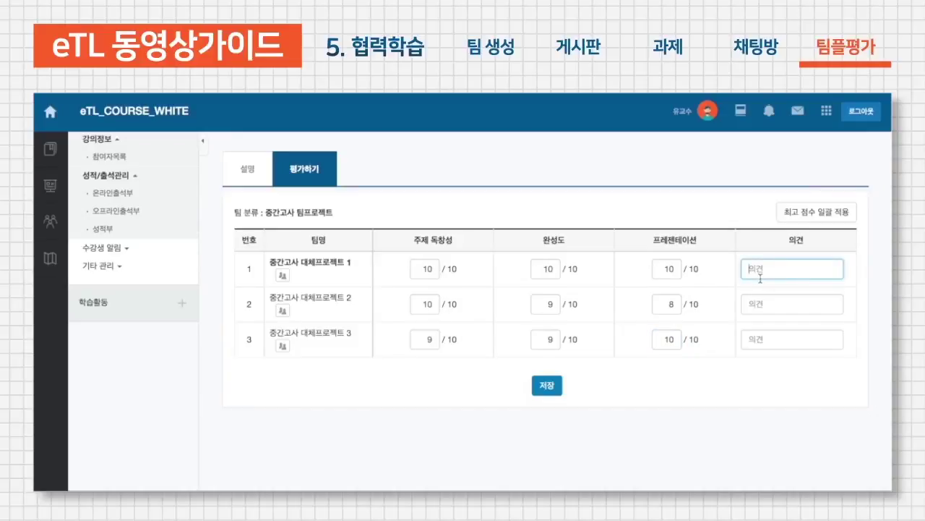
pyautogui.click(778, 312)
pyautogui.write('잘했습니다.')
pyautogui.click(779, 334)
pyautogui.write('지했습니다')
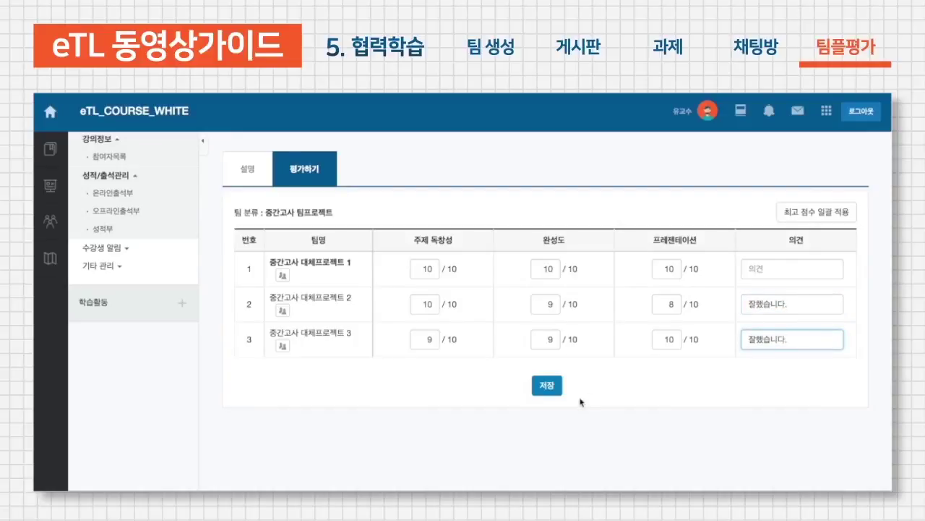
pyautogui.click(544, 388)
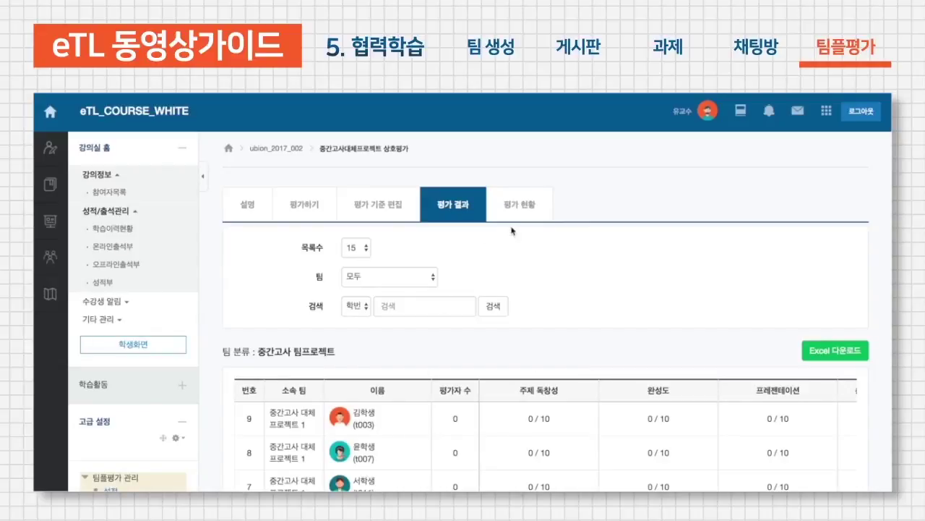
# - In the professor's view, review the 평가 결과 table with each student's scores per criterion and total
pyautogui.scroll(-5, 461, 206)
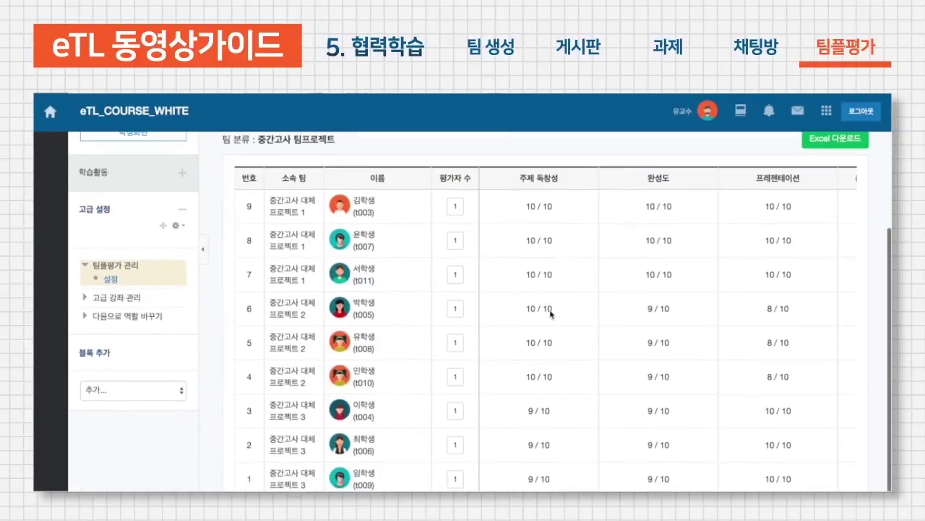
pyautogui.scroll(2, 549, 315)
pyautogui.hscroll(2, 550, 315)
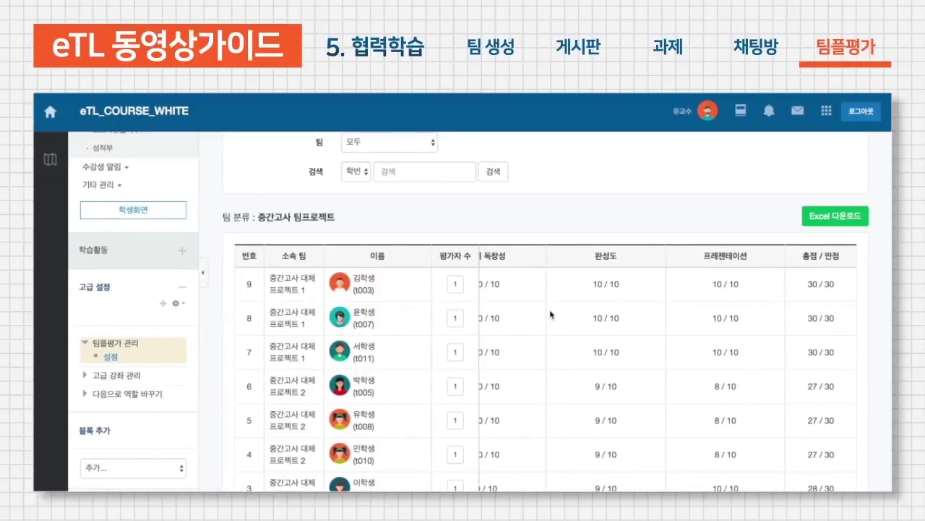
pyautogui.hscroll(-2, 549, 315)
pyautogui.scroll(-2, 550, 315)
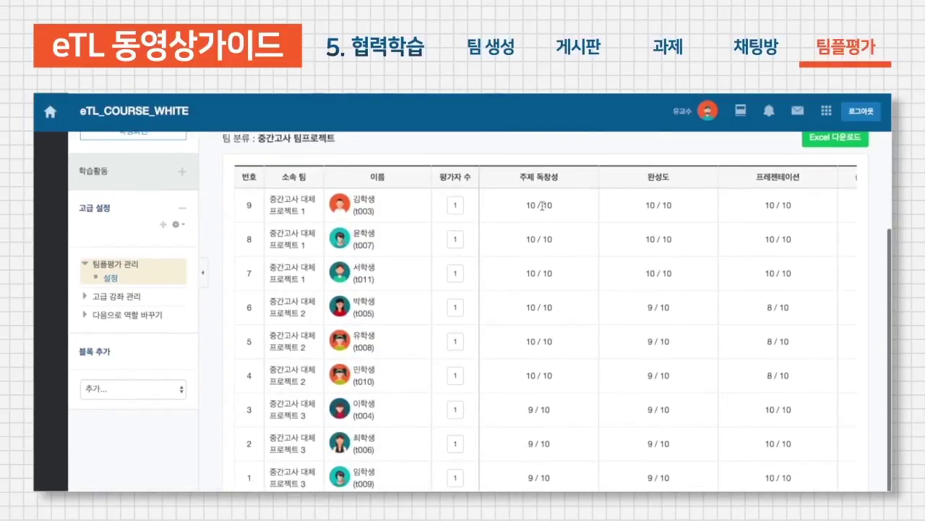
pyautogui.scroll(5, 605, 263)
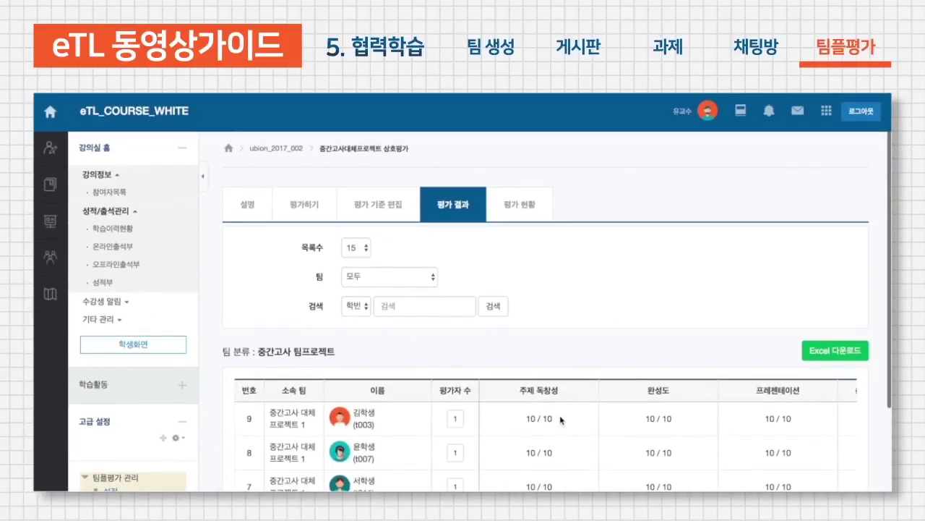
# - Open the 평가 현황 list and check which students have taken part in the evaluation
pyautogui.click(522, 207)
pyautogui.scroll(-3, 521, 229)
pyautogui.scroll(-2, 629, 319)
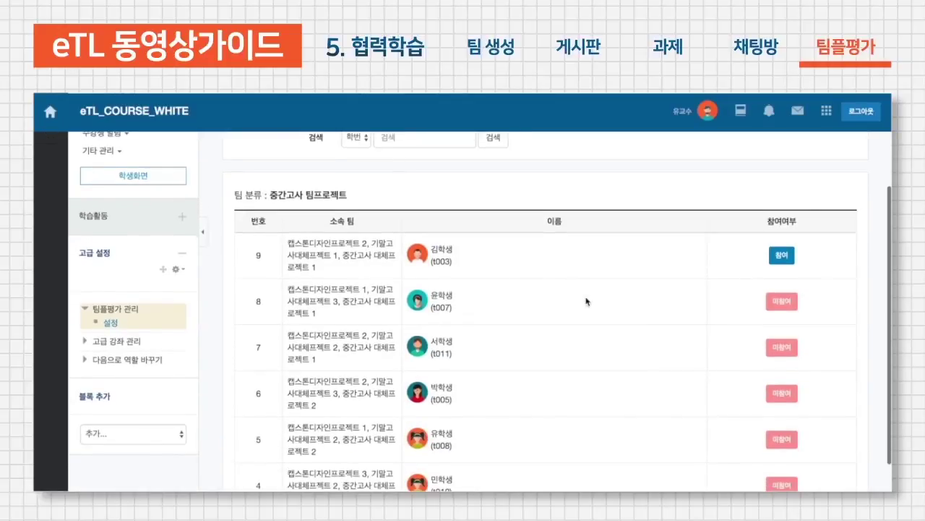
pyautogui.scroll(-4, 480, 309)
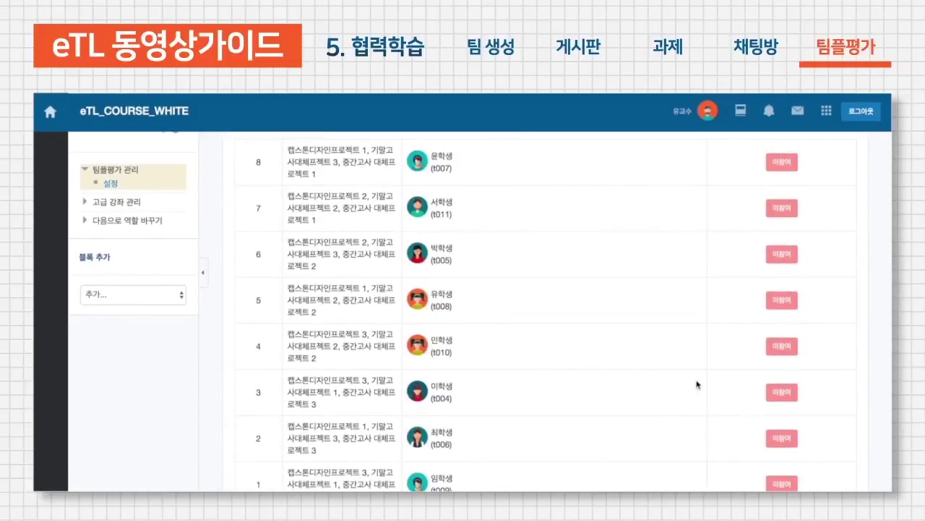
pyautogui.scroll(9, 700, 231)
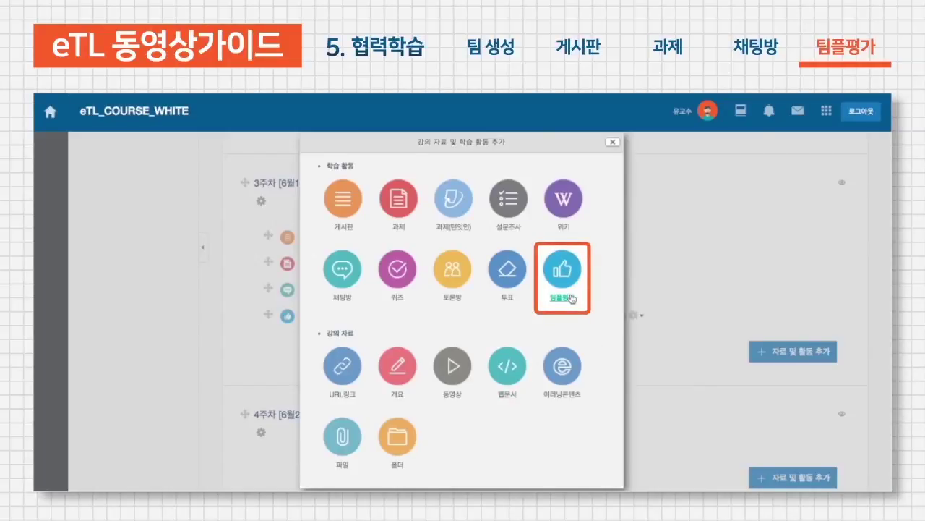
# - Add another 팀플평가 activity to week 3 and title it "중간고사대체프로젝트 팀원평가"
pyautogui.click(571, 299)
pyautogui.click(482, 282)
pyautogui.write('중간고사대체프로젝트')
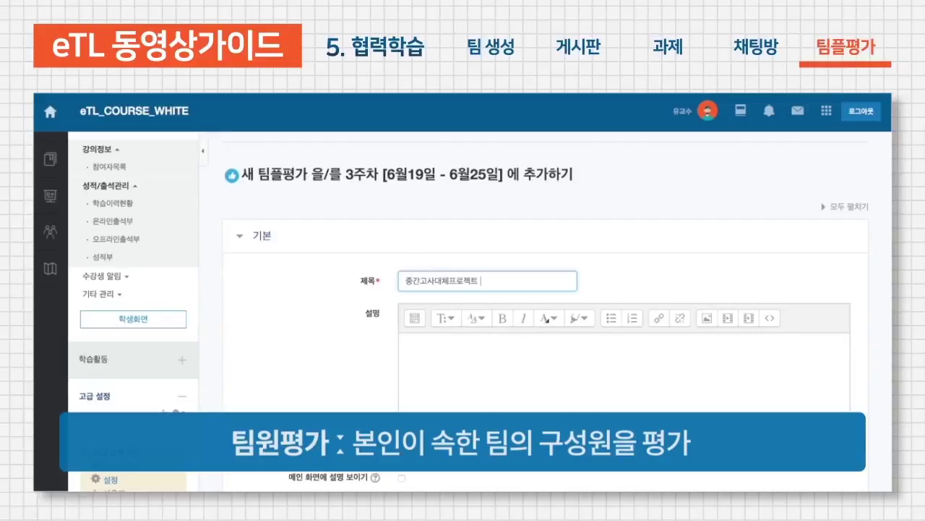
pyautogui.write('팀원평가')
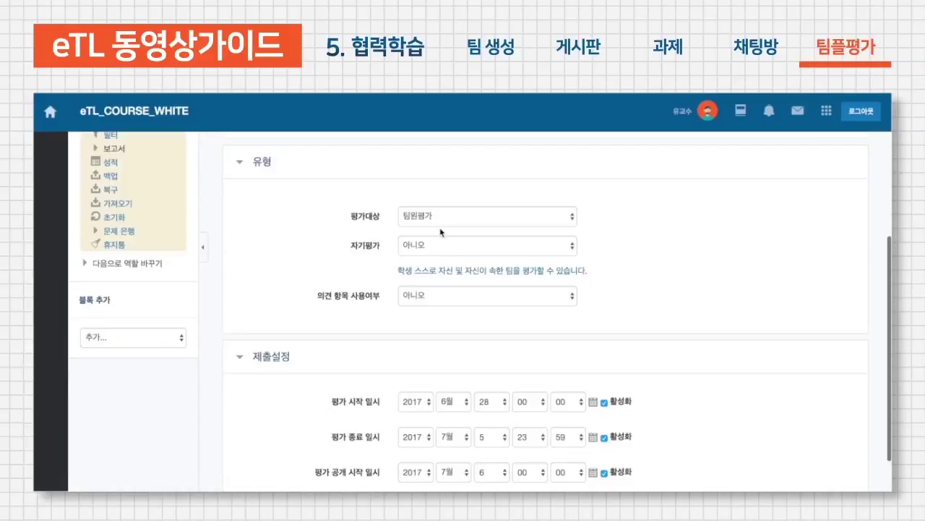
# - Set the evaluation target to 팀원평가 and both 자기평가 and 의견 항목 사용여부 to 예
pyautogui.click(444, 223)
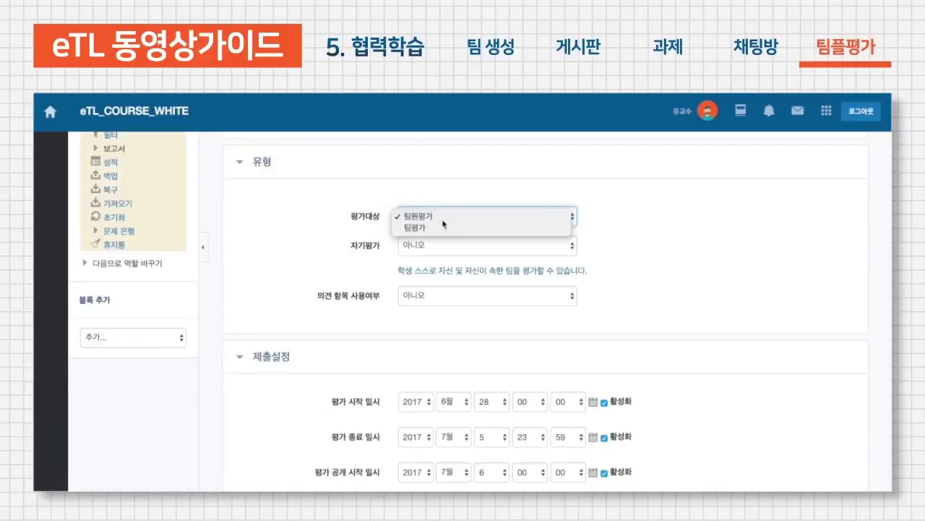
pyautogui.click(443, 218)
pyautogui.click(432, 248)
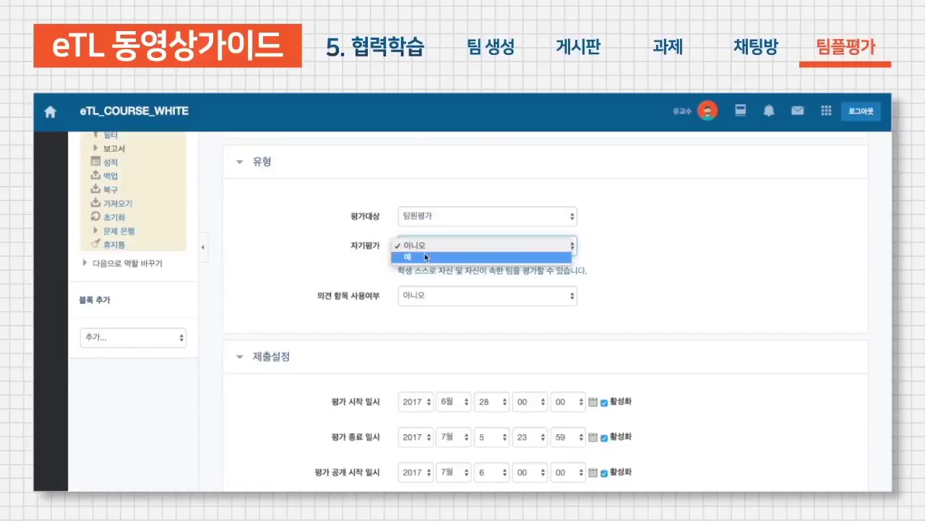
pyautogui.click(426, 257)
pyautogui.click(422, 295)
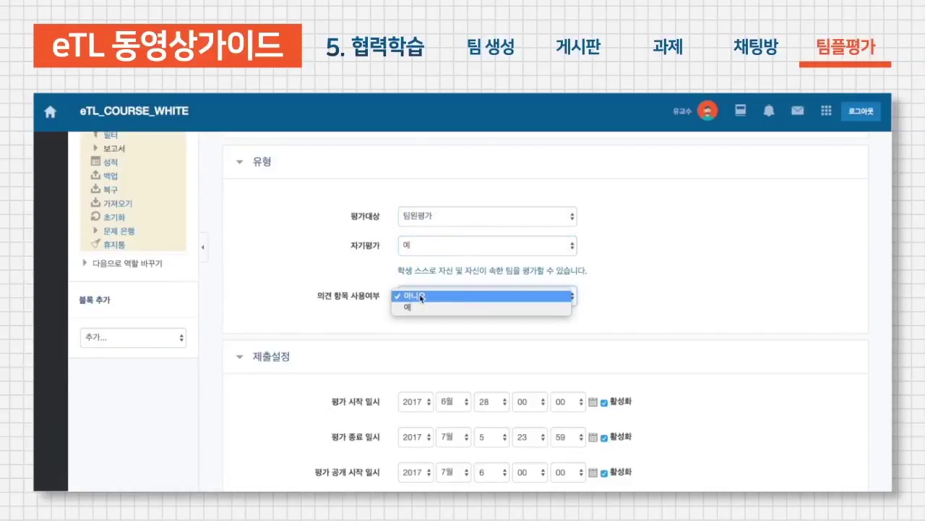
pyautogui.click(417, 310)
# - Assign the 중간고사 팀프로젝트 team category to the evaluation and save the activity
pyautogui.scroll(-3, 405, 318)
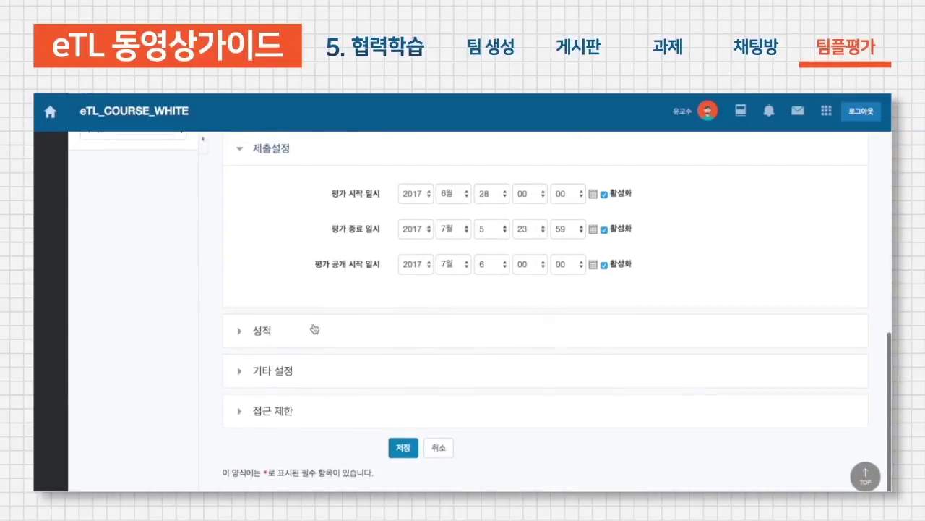
pyautogui.click(305, 382)
pyautogui.scroll(-3, 304, 380)
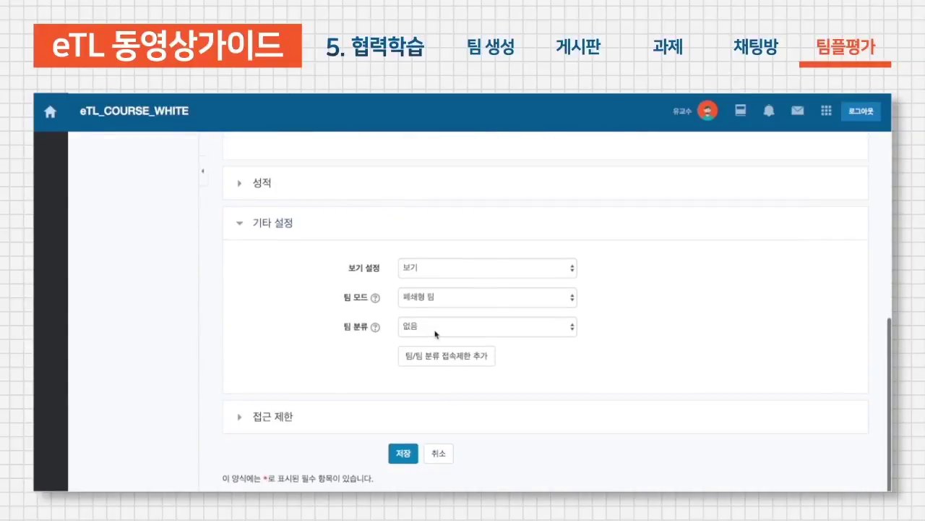
pyautogui.click(437, 329)
pyautogui.click(436, 350)
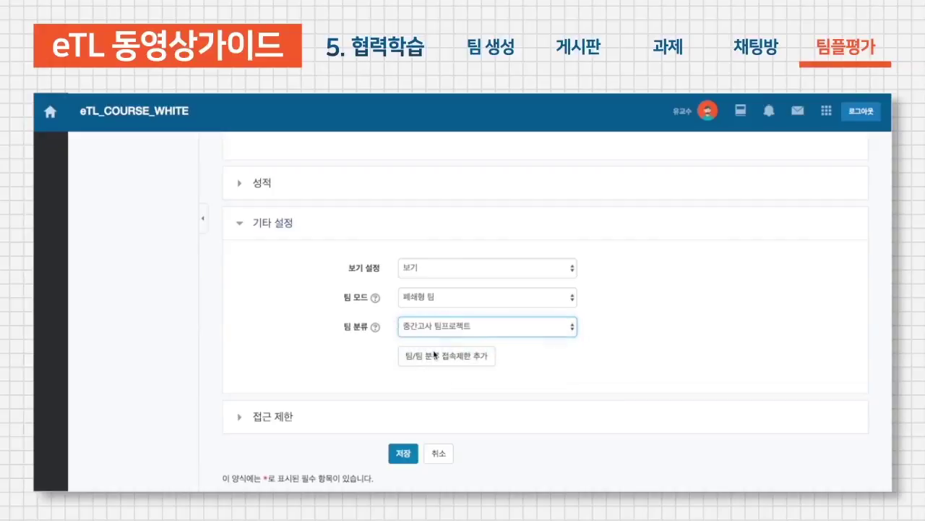
pyautogui.click(390, 455)
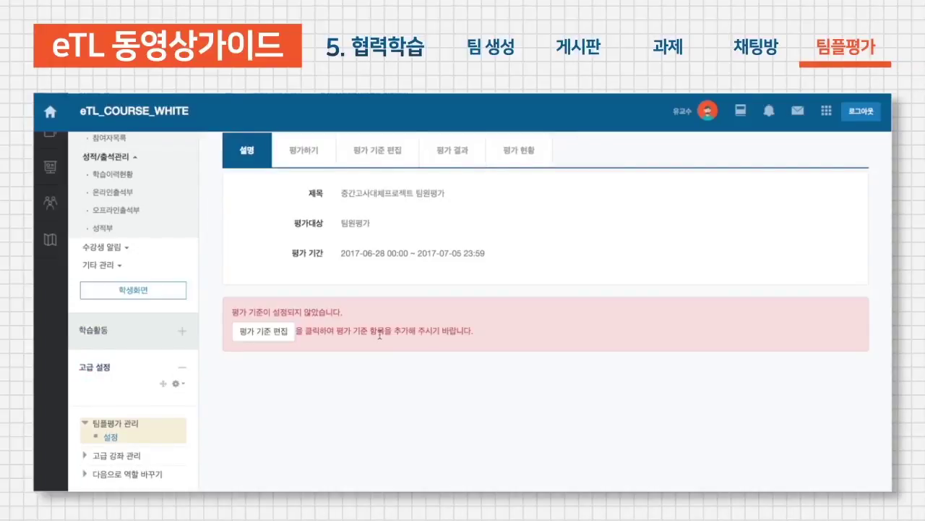
# - Add the evaluation criterion "결과물 제작 기여도" with a maximum score of 10
pyautogui.click(285, 338)
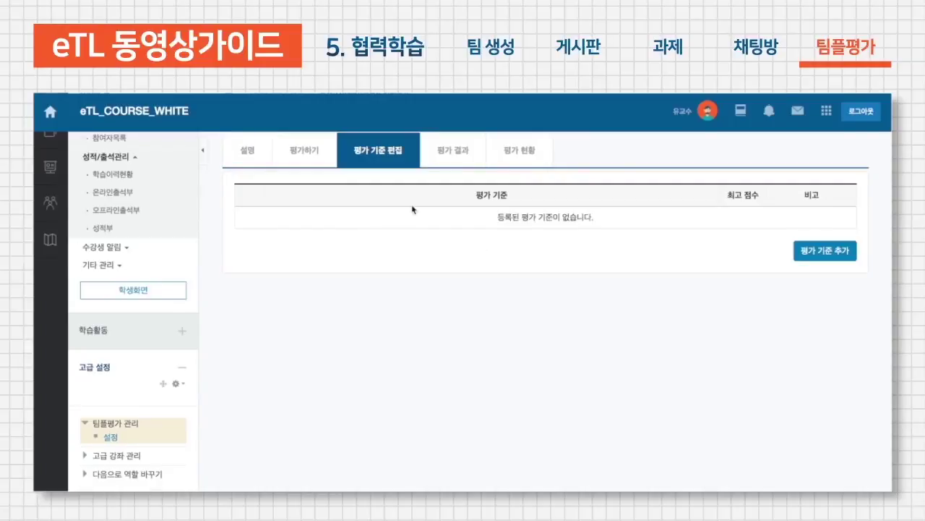
pyautogui.click(807, 252)
pyautogui.click(436, 251)
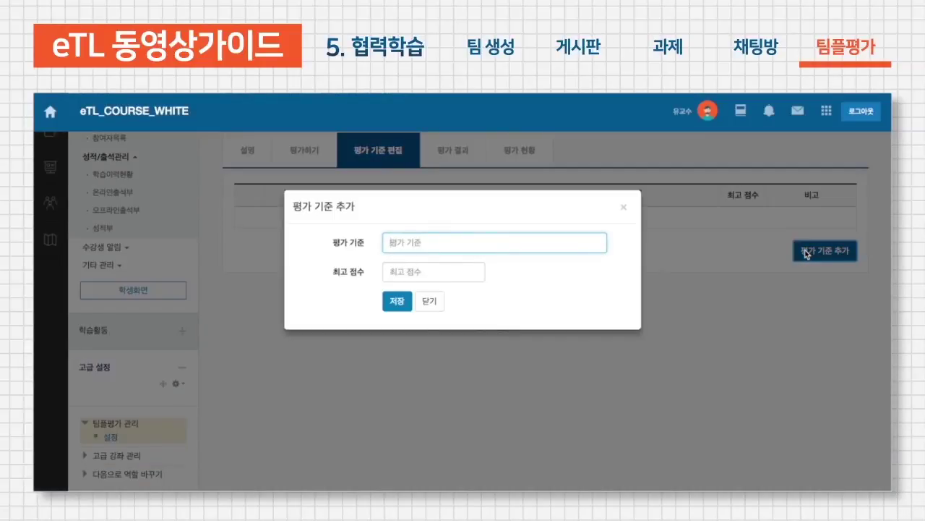
pyautogui.write('결과물 제작 기여도')
pyautogui.press('Tab')
pyautogui.write('1')
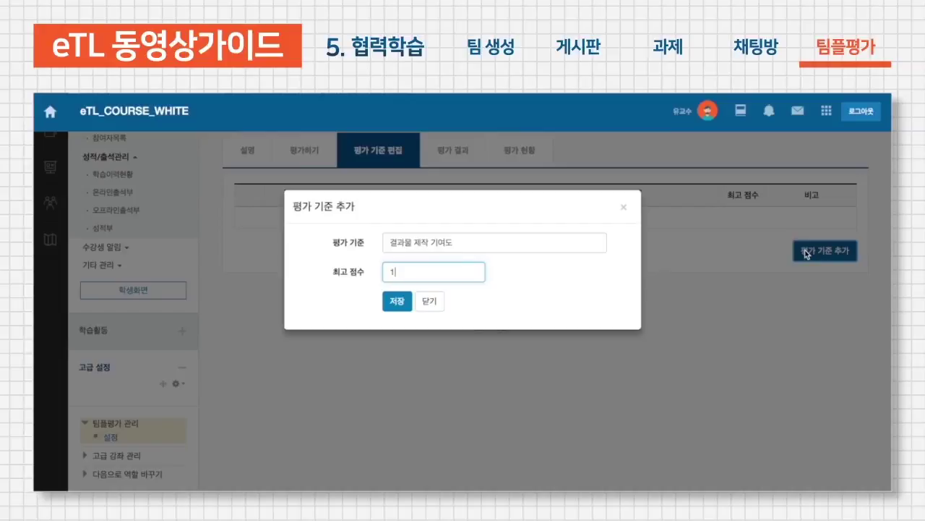
pyautogui.click(396, 308)
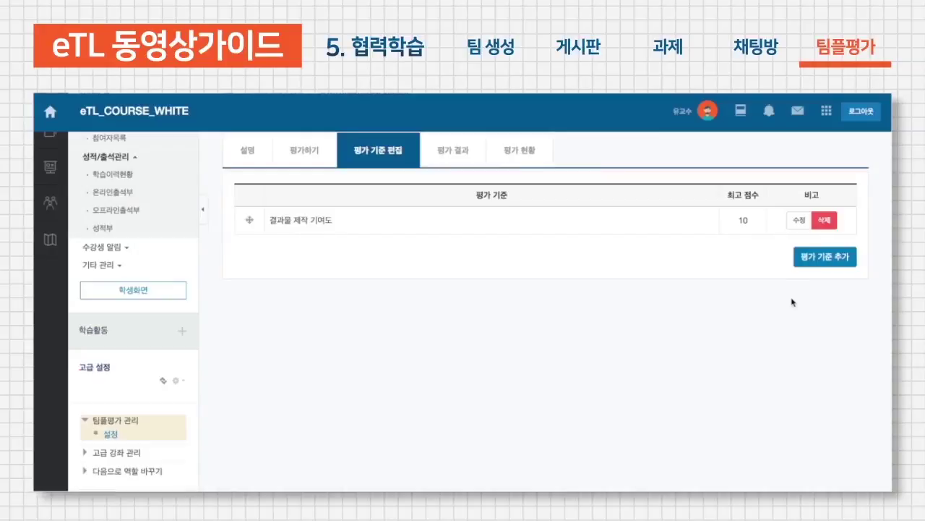
# - Add a second evaluation criterion, "프레젠테이션 준비", with a maximum score of 10
pyautogui.click(802, 254)
pyautogui.click(425, 243)
pyautogui.write('프레젠테이션 준비')
pyautogui.press('Tab')
pyautogui.write('10')
pyautogui.press('Tab')
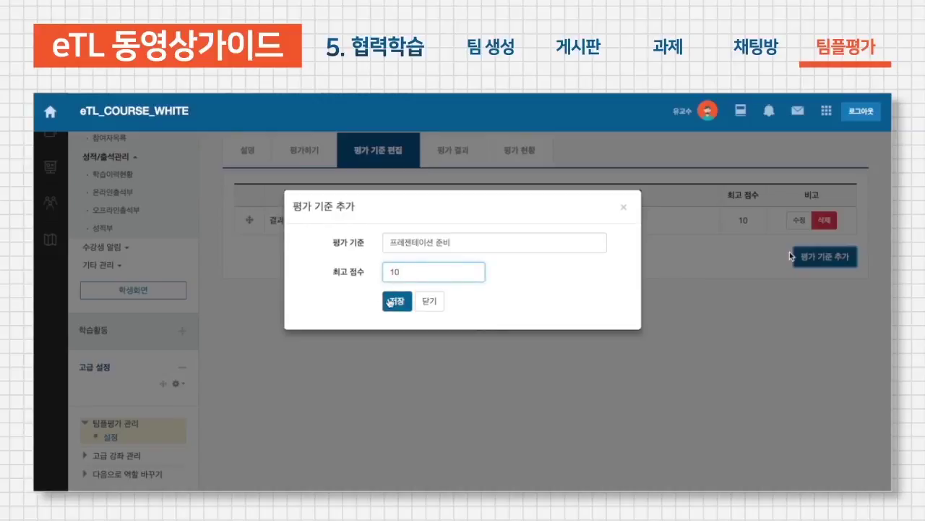
pyautogui.press('Return')
# - Add a third evaluation criterion, "성실한 참여", with a maximum score of 10
pyautogui.click(825, 289)
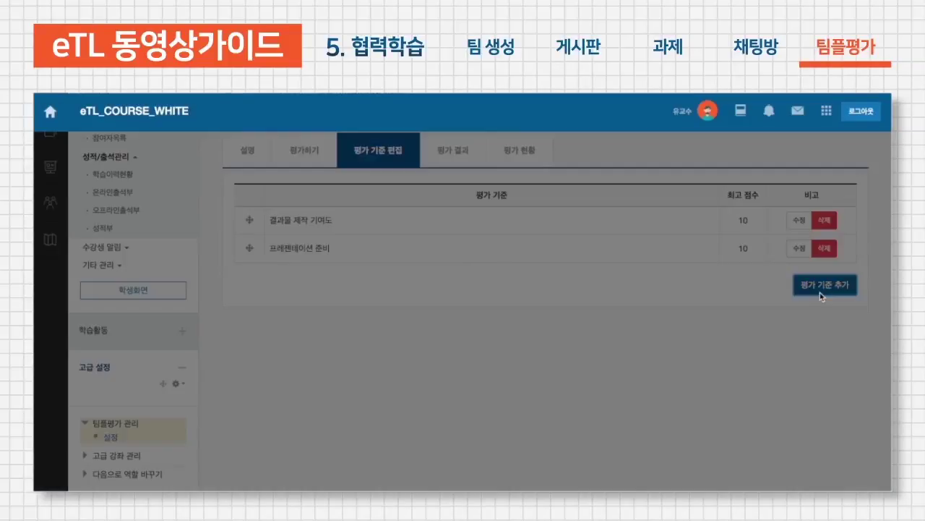
pyautogui.click(422, 246)
pyautogui.write('성실한 참여')
pyautogui.press('Tab')
pyautogui.write('10')
pyautogui.click(398, 299)
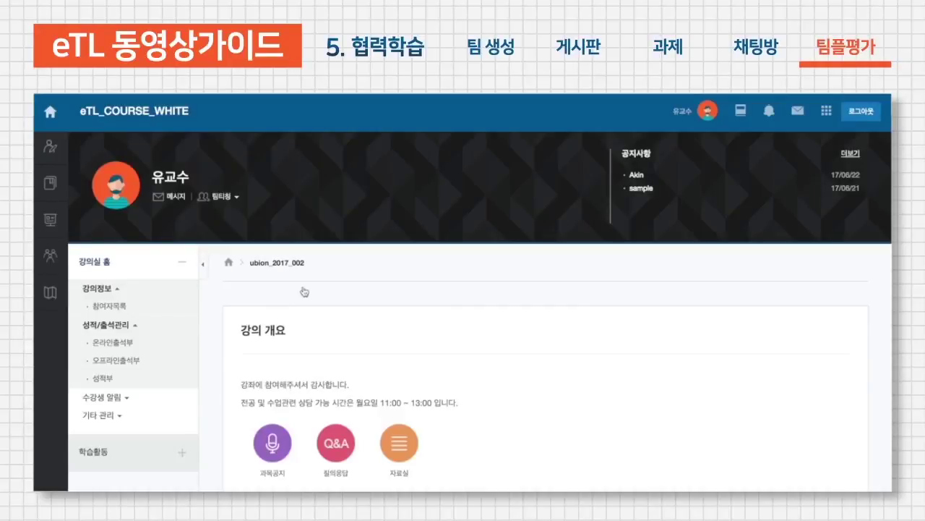
# - In the student's view, open the scoring form of week 3's 중간고사대체프로젝트 팀원평가
pyautogui.scroll(-15, 538, 198)
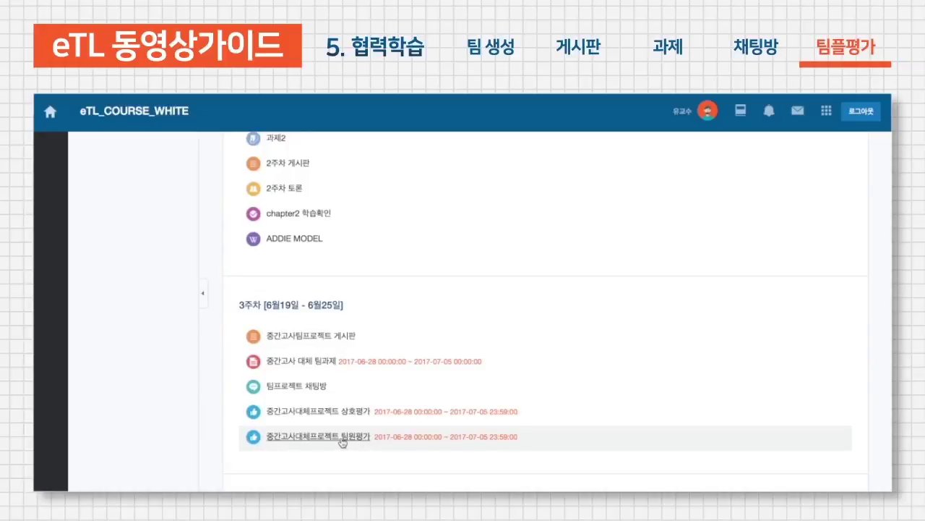
pyautogui.click(342, 439)
pyautogui.click(365, 337)
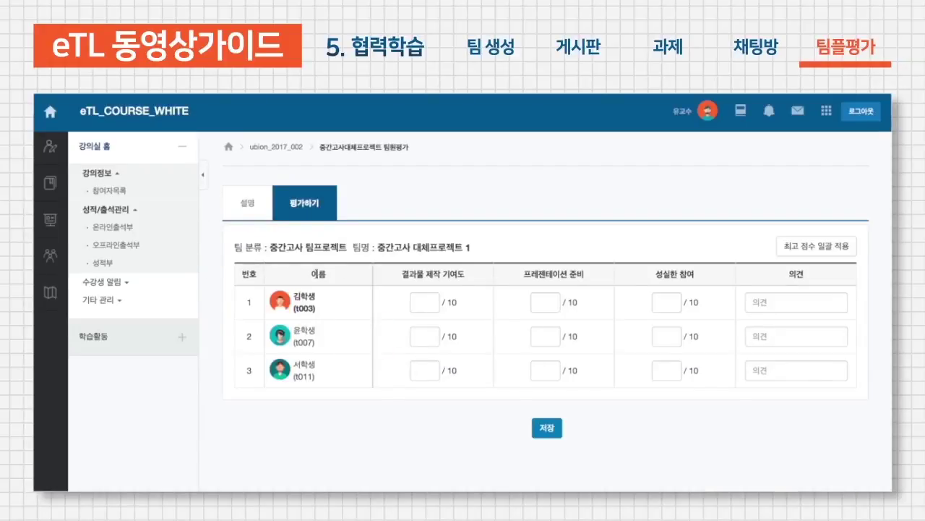
pyautogui.moveTo(478, 246); pyautogui.dragTo(402, 247)
pyautogui.click(356, 285)
# - Score the second team member 9, 7 and 7 and the third member 8, 8 and 8 across the three criteria
pyautogui.click(417, 340)
pyautogui.write('9')
pyautogui.click(425, 372)
pyautogui.write('8')
pyautogui.click(543, 341)
pyautogui.write('7')
pyautogui.click(551, 367)
pyautogui.click(664, 337)
pyautogui.write('7')
pyautogui.click(665, 372)
pyautogui.write('8')
# - Score the first team member 6, 8 and 9 across the three criteria and save the evaluation
pyautogui.click(663, 300)
pyautogui.write('9')
pyautogui.click(540, 303)
pyautogui.write('8')
pyautogui.click(425, 303)
pyautogui.click(547, 428)
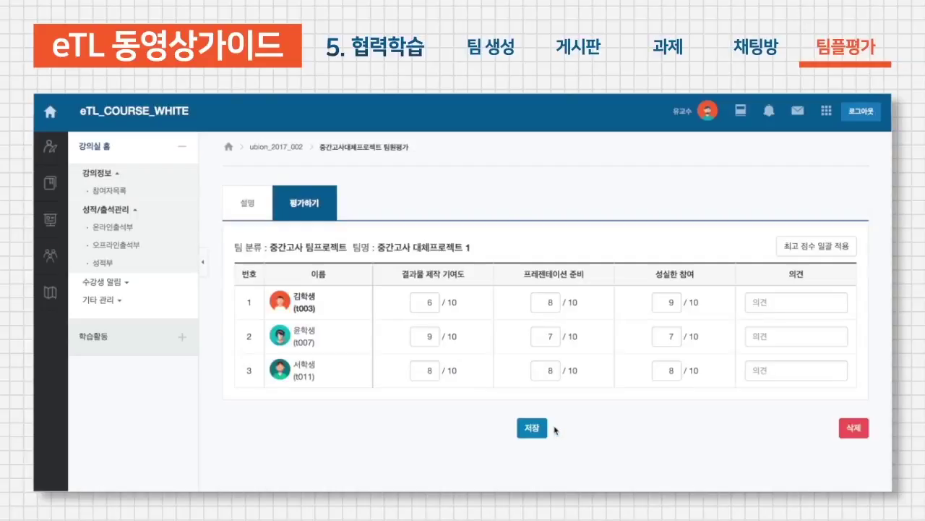
# - In the professor's view, review the team-member evaluation's 평가 결과 table, including evaluator counts, criterion scores and totals
pyautogui.click(291, 149)
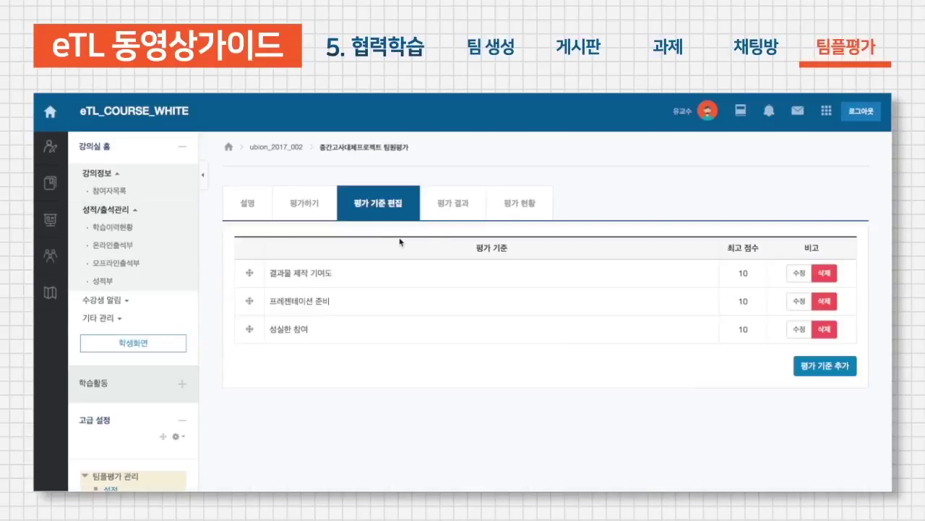
pyautogui.click(449, 217)
pyautogui.scroll(-5, 428, 384)
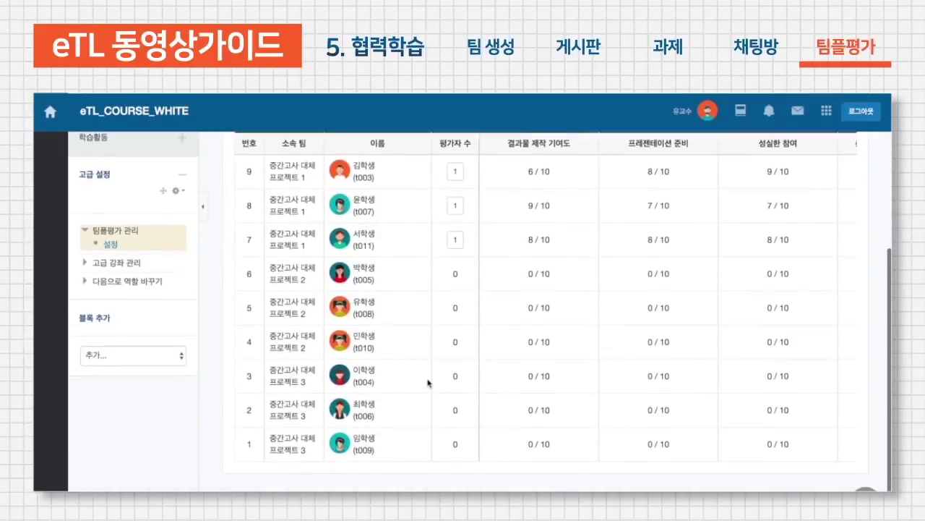
pyautogui.scroll(1, 428, 383)
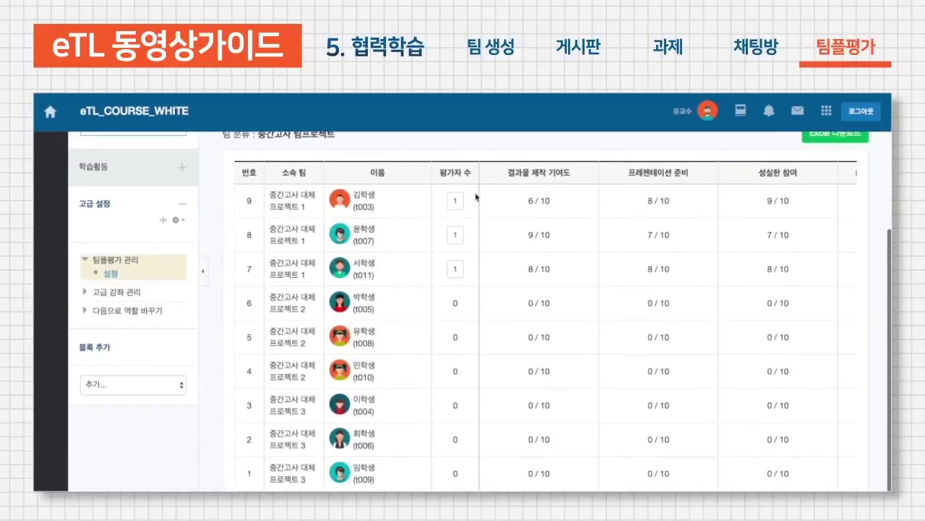
pyautogui.hscroll(5, 518, 204)
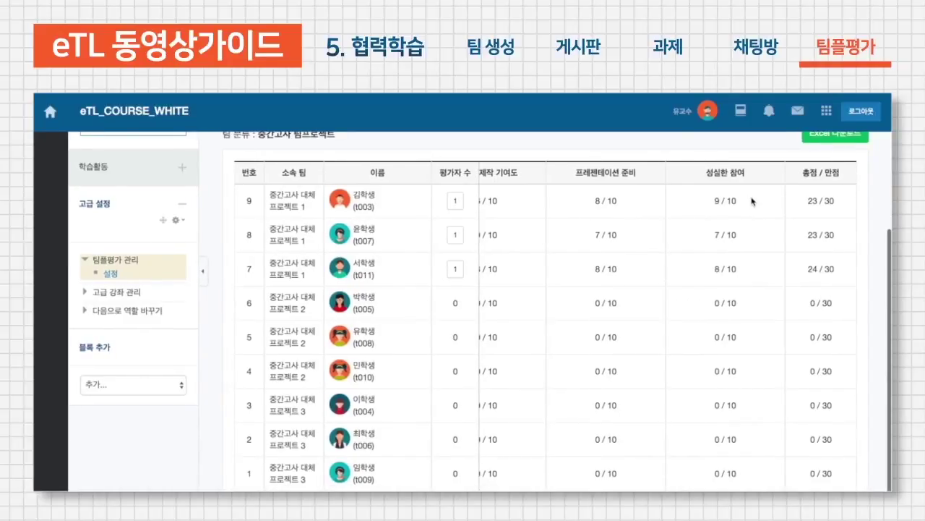
pyautogui.hscroll(-5, 753, 202)
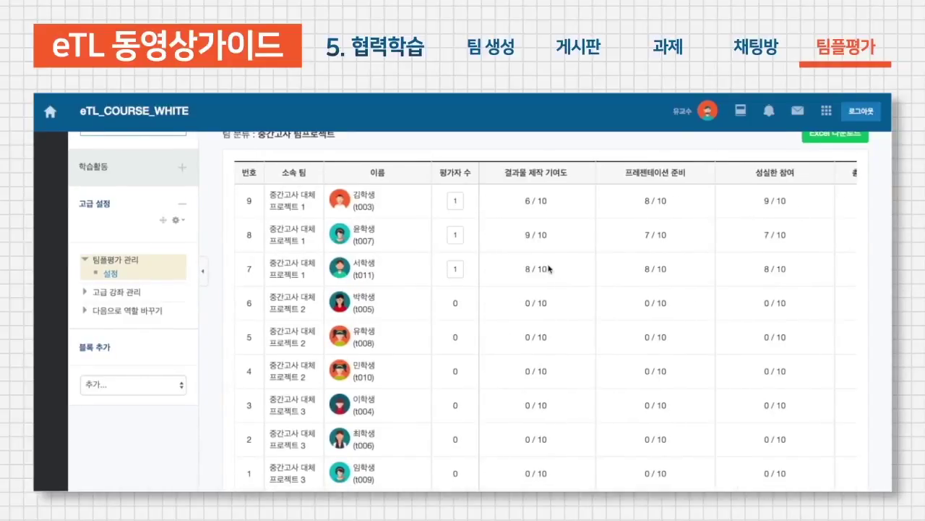
pyautogui.scroll(6, 547, 269)
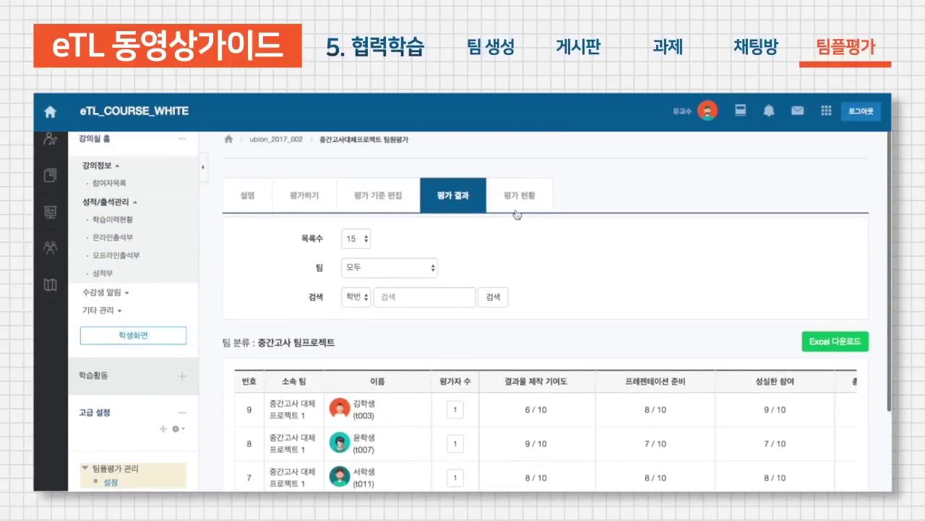
# - Check each student's participation in the team-member evaluation in the 평가 현황 list
pyautogui.click(516, 209)
pyautogui.scroll(-10, 522, 318)
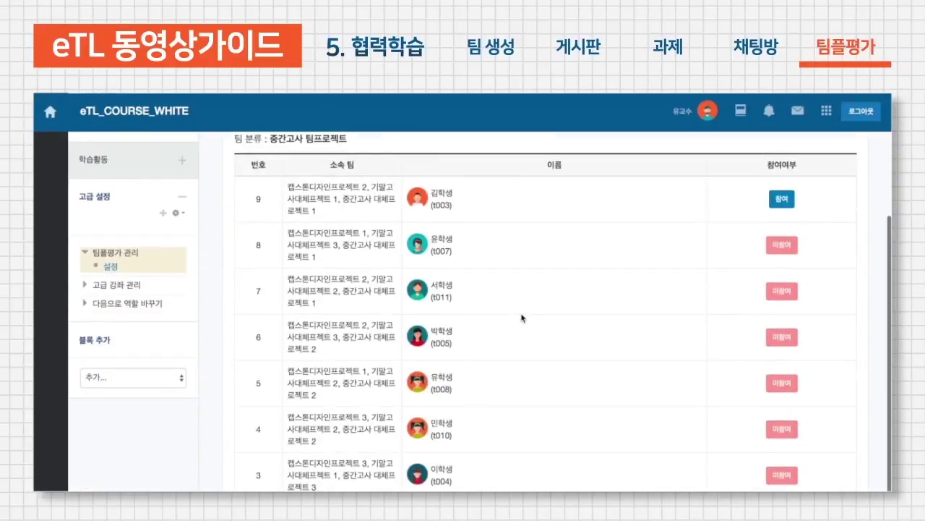
pyautogui.scroll(10, 522, 318)
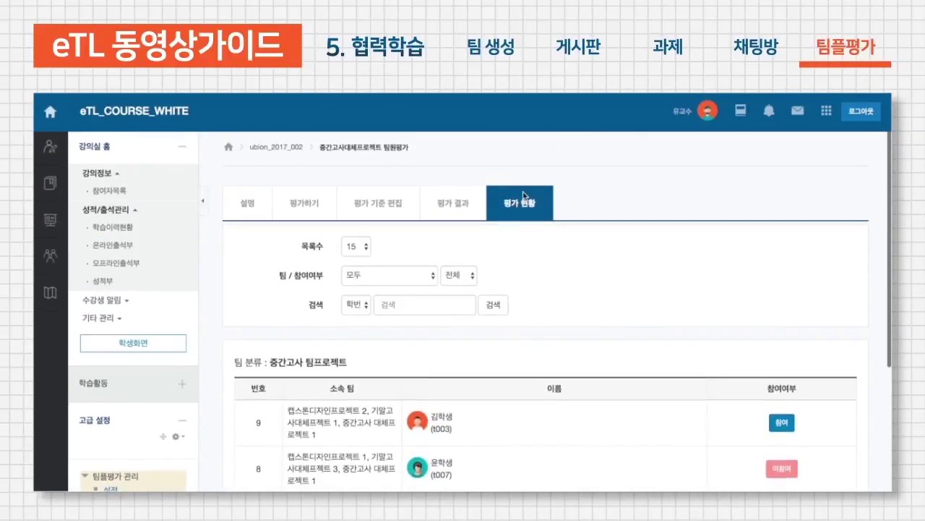